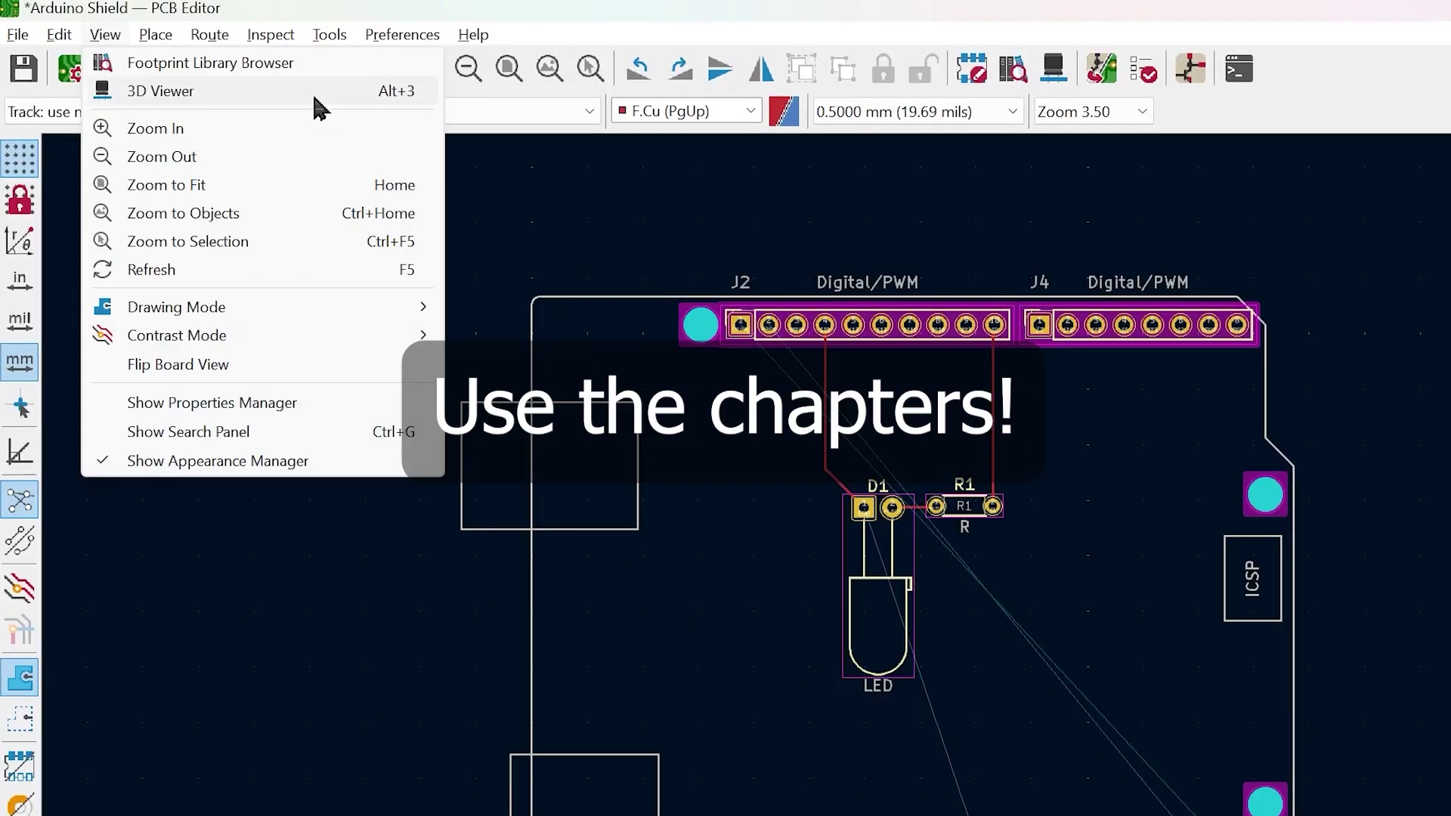
Show the finished Arduino shield with its LED and resistor in the 3D Viewer
{"action": "left_click", "coordinate": [314, 104]}
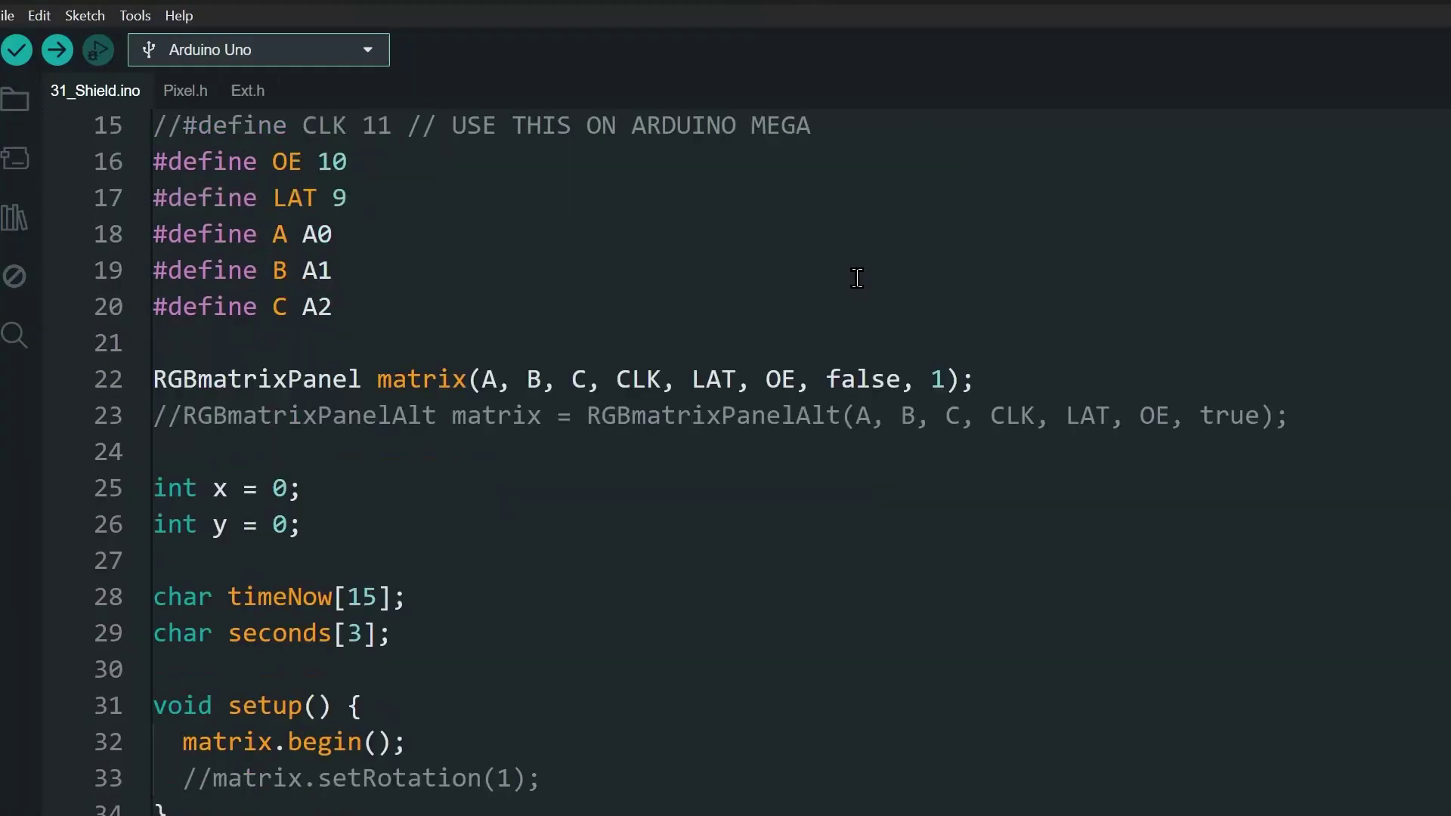
{"action": "scroll", "coordinate": [858, 278], "scroll_direction": "down", "scroll_amount": 10}
{"action": "scroll", "coordinate": [858, 278], "scroll_direction": "down", "scroll_amount": 20}
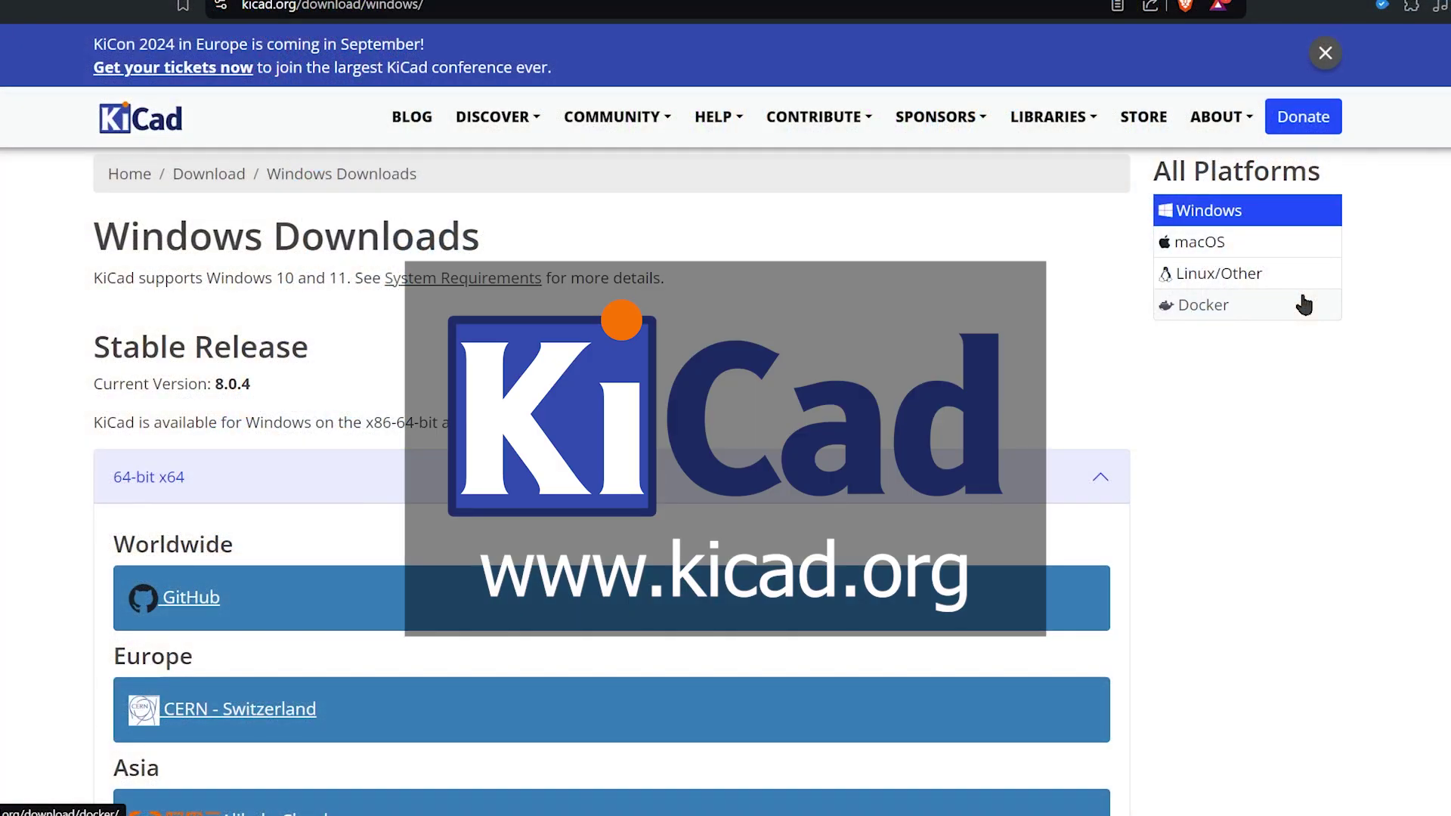
Download the KiCad 8.0.4 Windows installer from the GitHub link and save it
{"action": "left_click", "coordinate": [191, 603]}
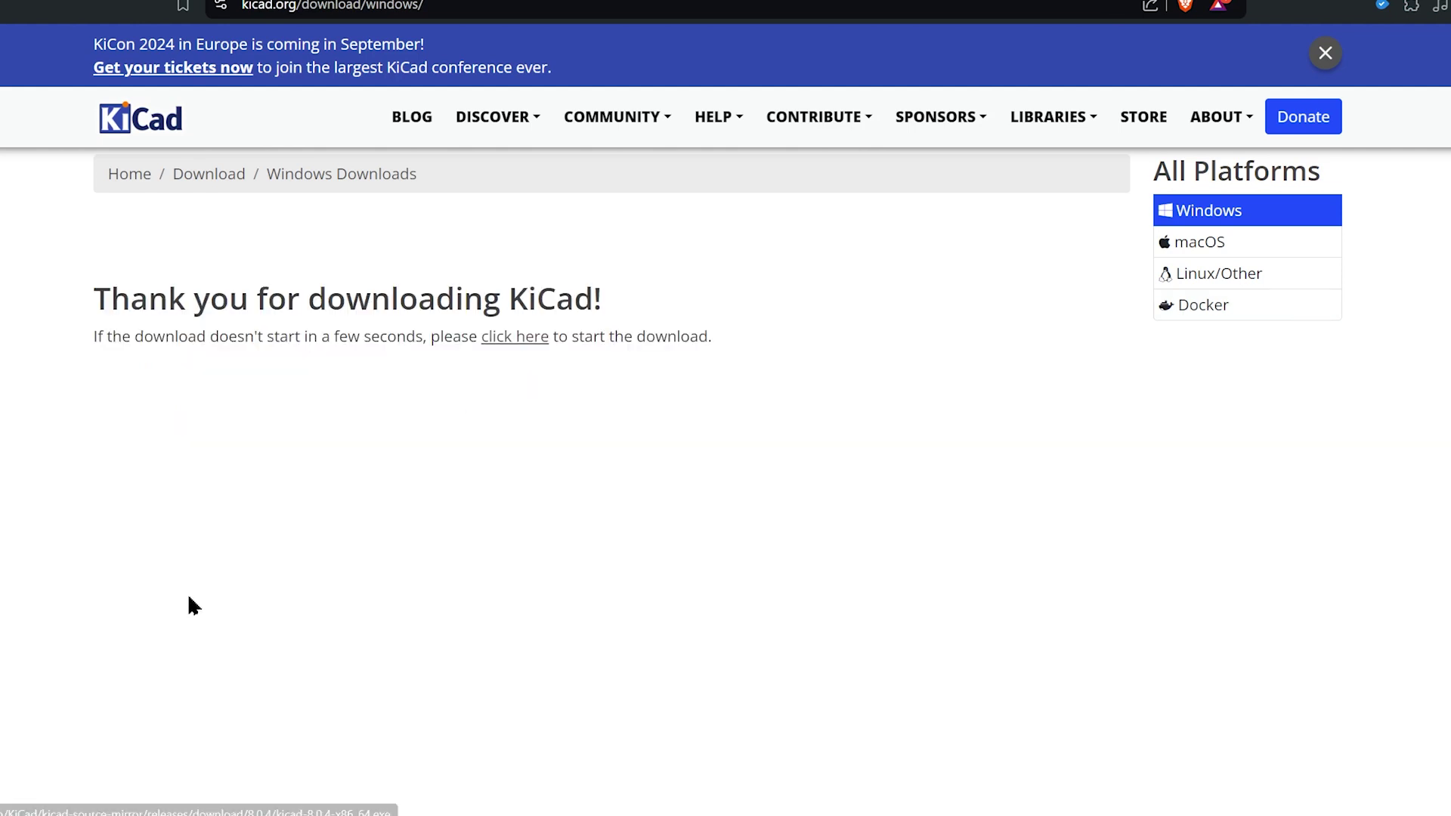
{"action": "key", "text": "Return"}
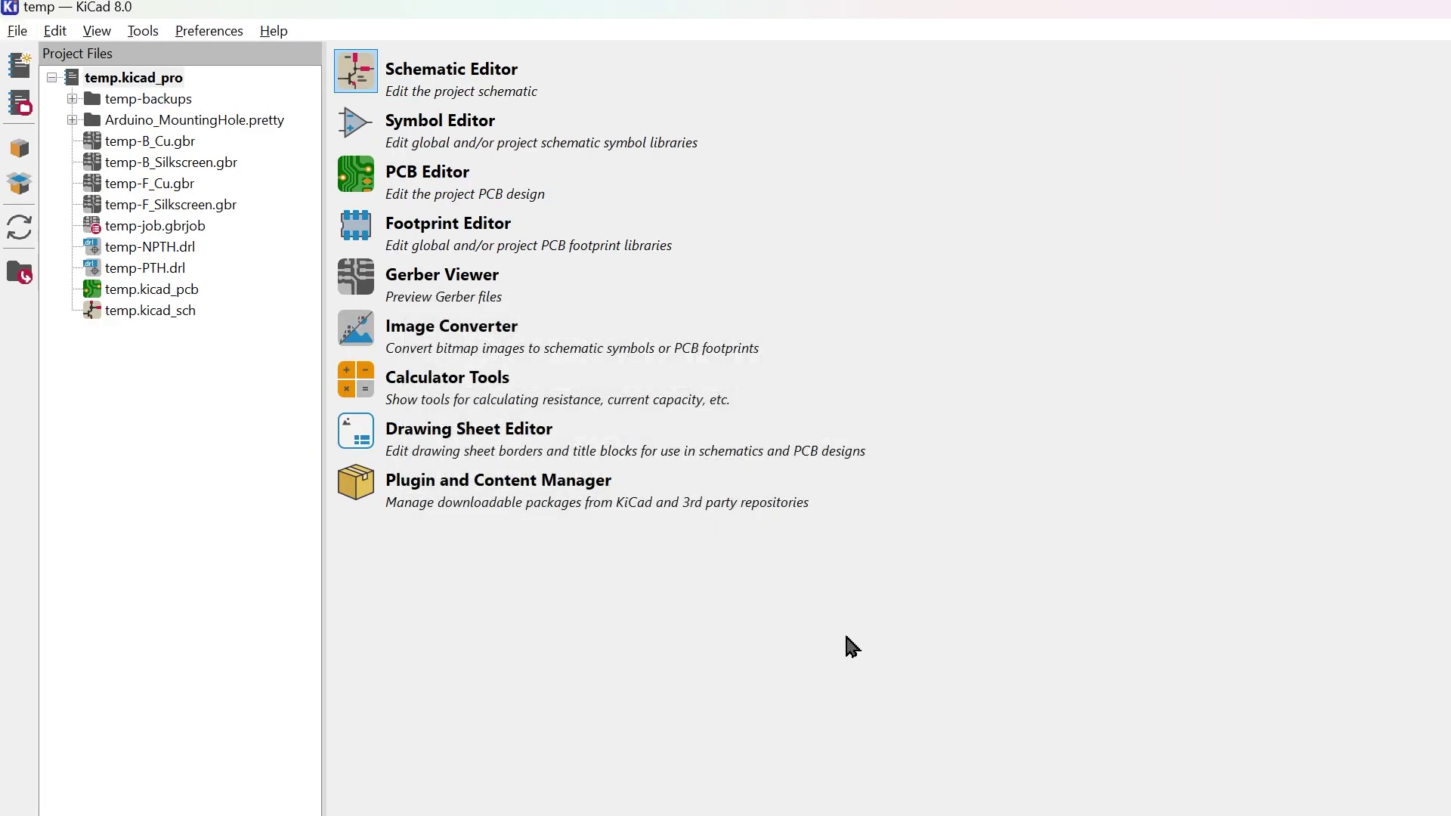
Create a project named 'Arduino Shield' in the KiCad projects folder from the Arduino Uno Shield template
{"action": "left_click", "coordinate": [16, 30]}
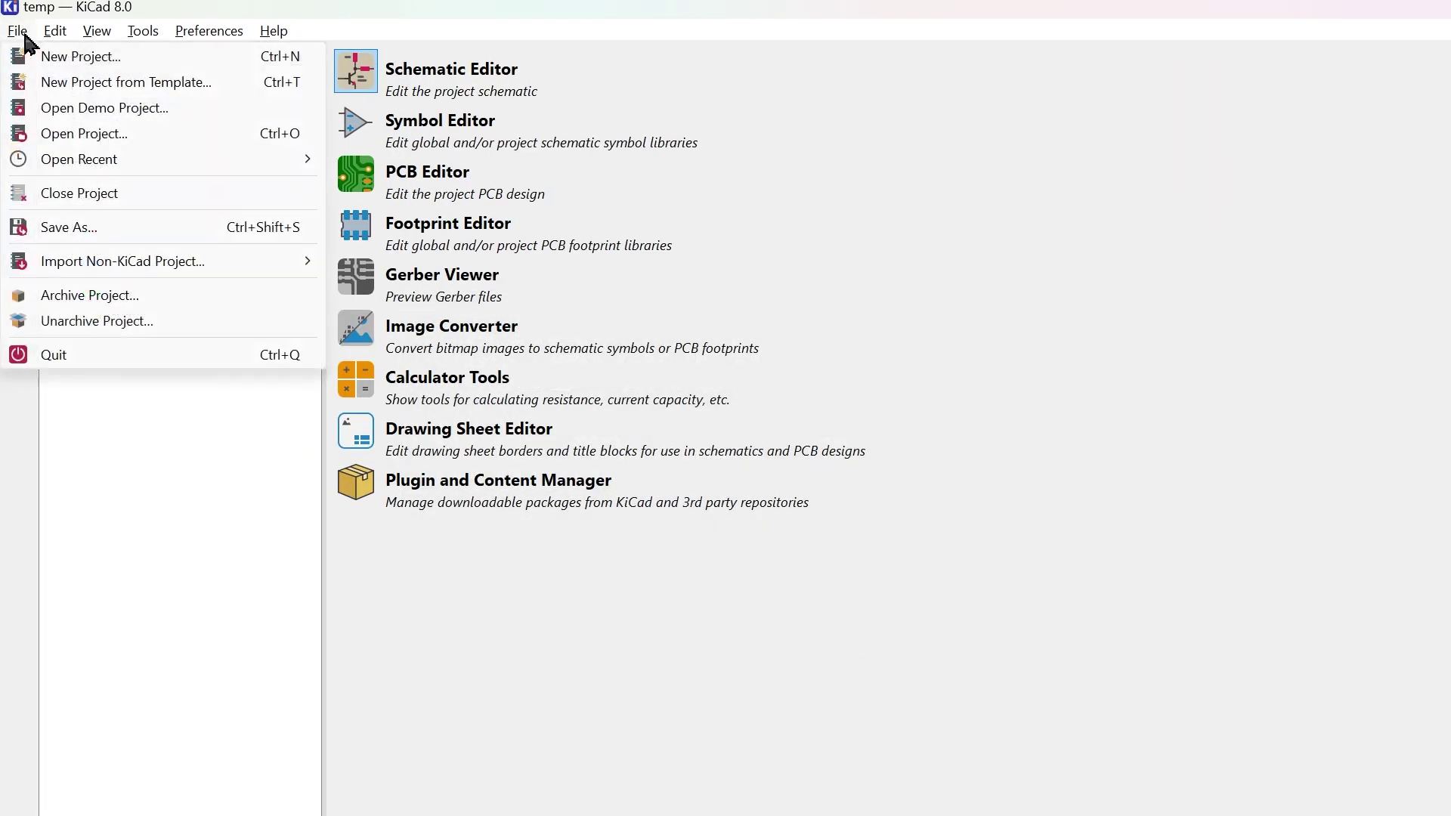
{"action": "left_click", "coordinate": [107, 83]}
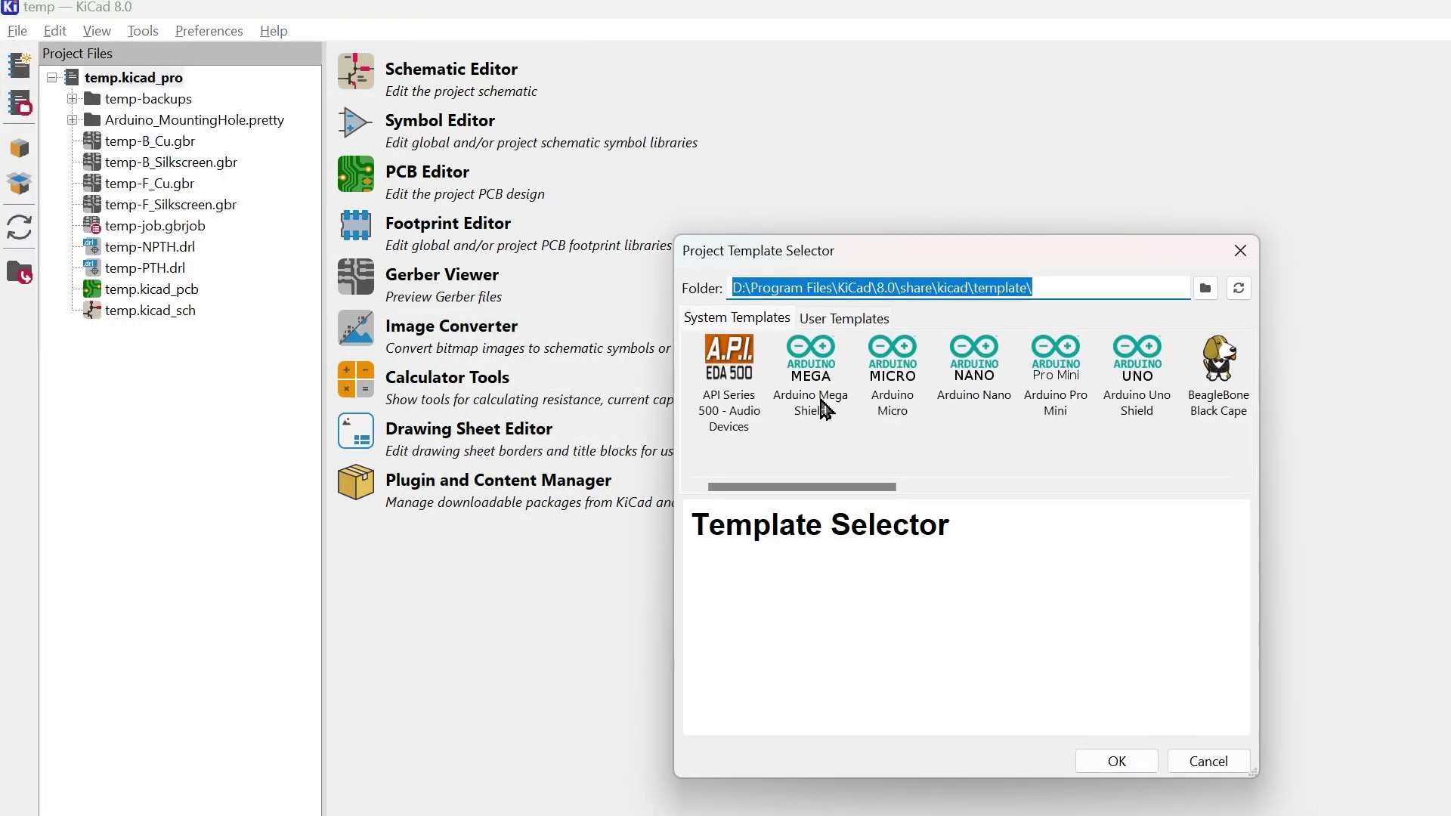
{"action": "left_click", "coordinate": [1139, 372]}
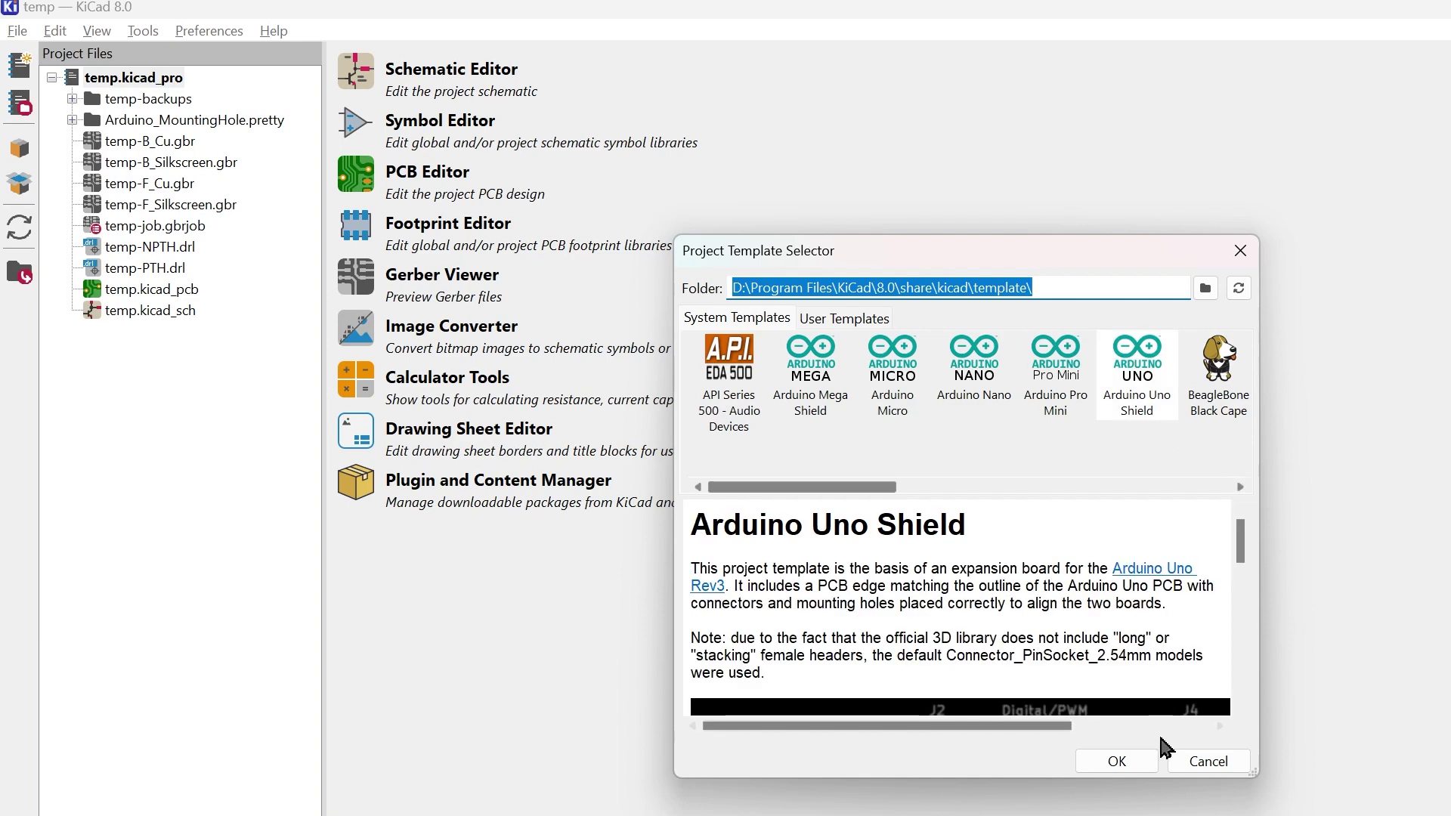
{"action": "left_click", "coordinate": [1120, 762]}
{"action": "key", "text": "alt+Up"}
{"action": "type", "text": "Arduino Shield"}
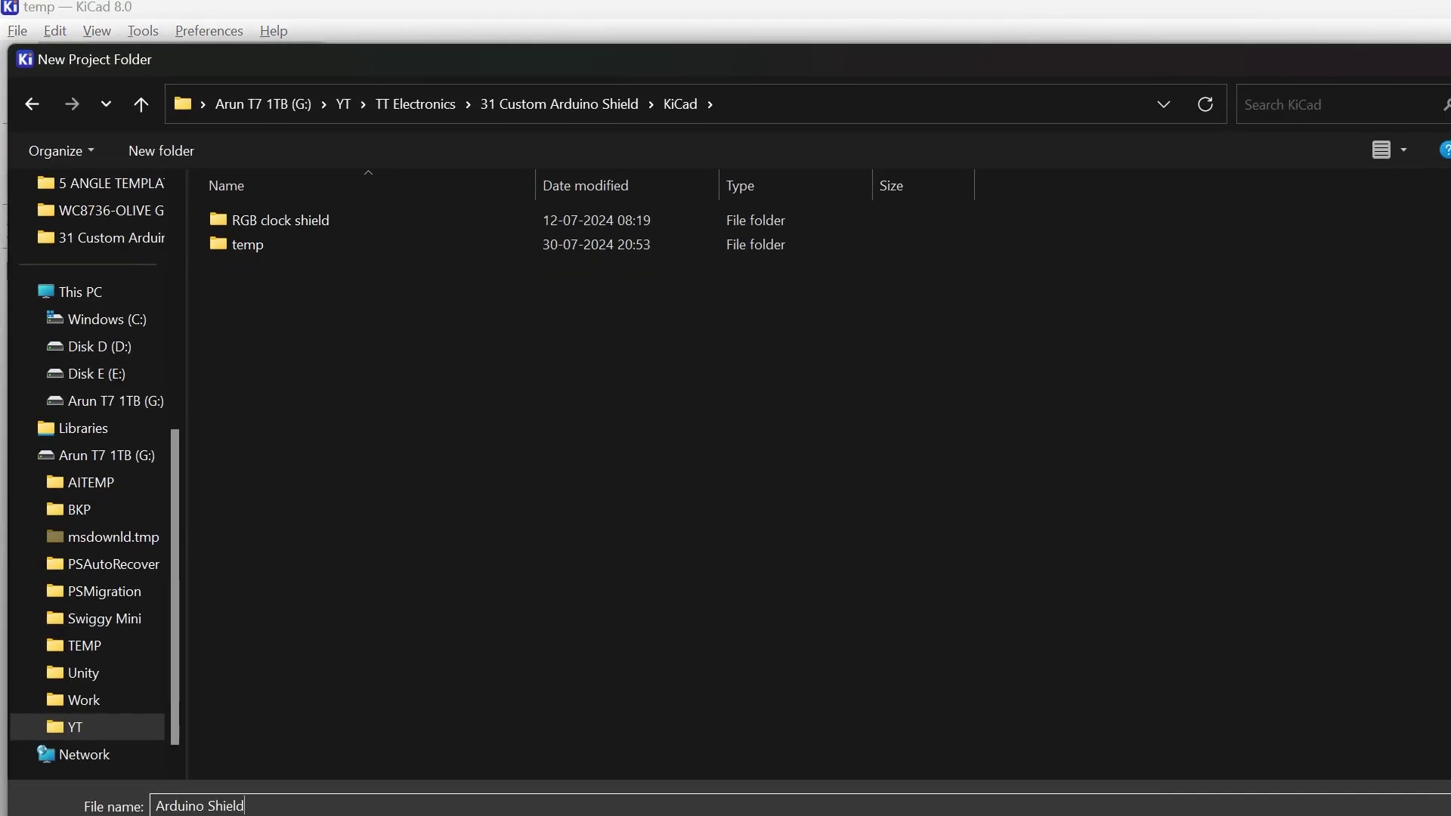
{"action": "key", "text": "Return"}
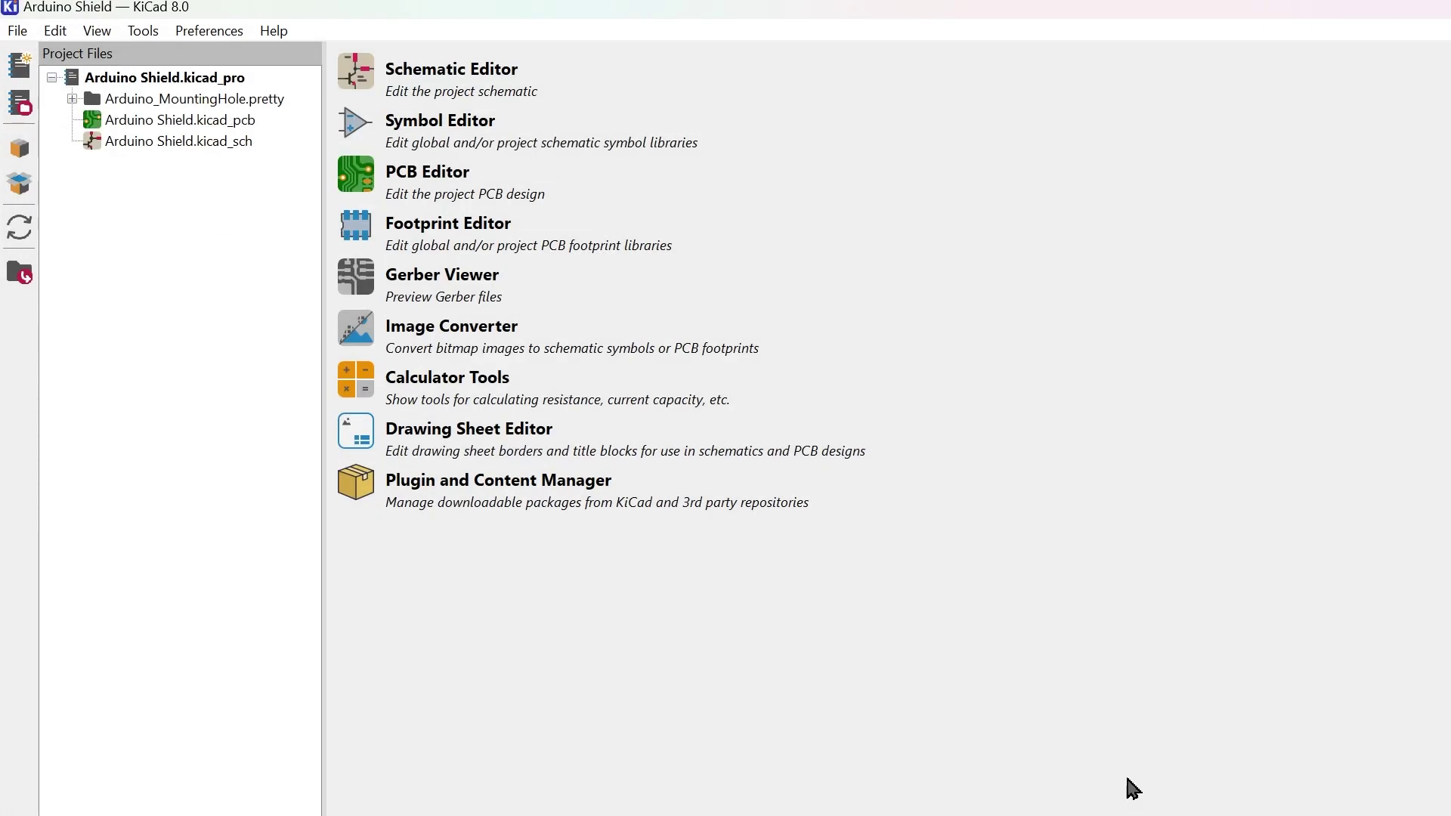
Open the schematic and move the J2 and J4 headers, with their wires, to the right
{"action": "left_click", "coordinate": [364, 78]}
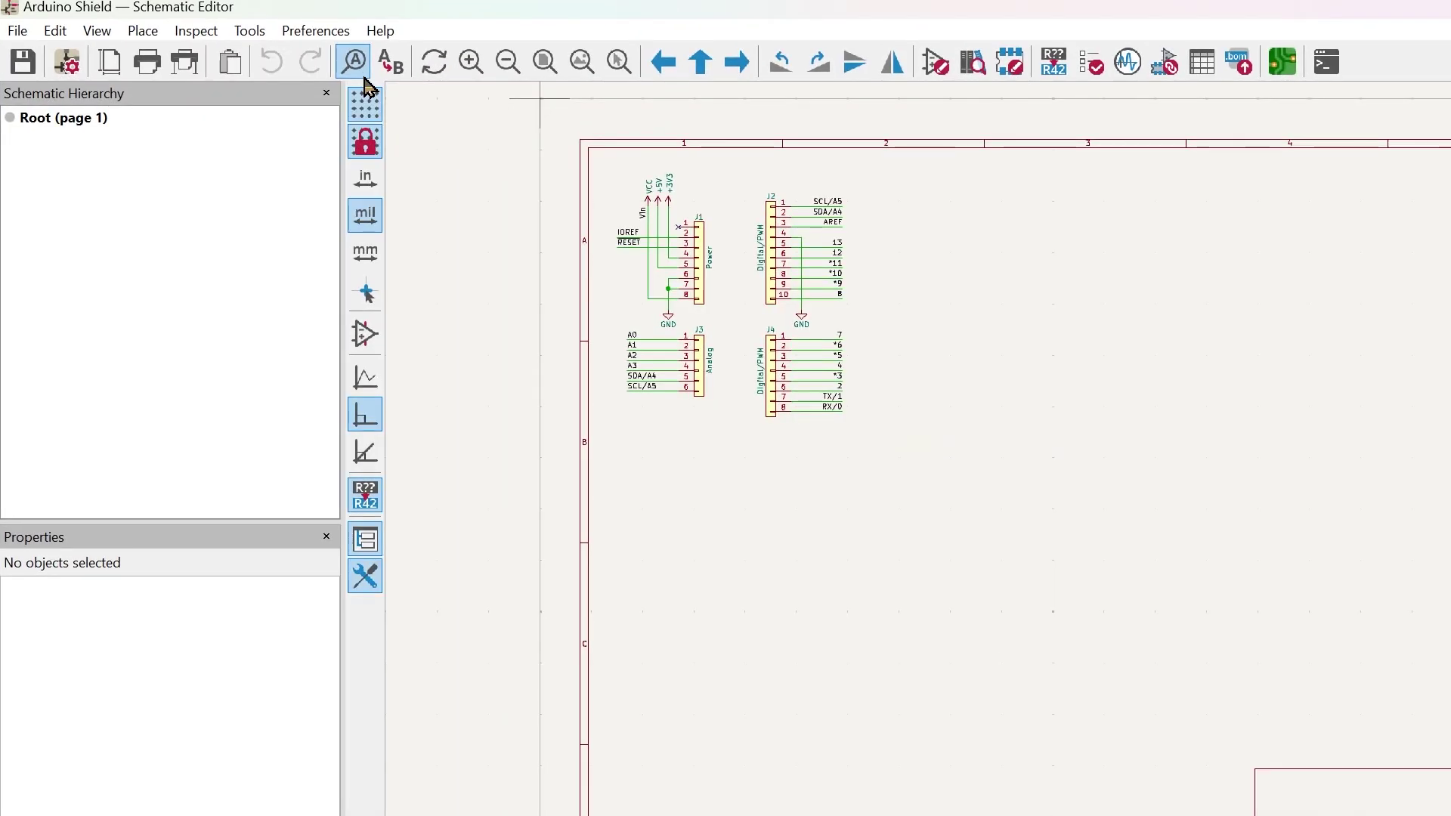
{"action": "scroll", "coordinate": [694, 189], "scroll_direction": "up", "scroll_amount": 3}
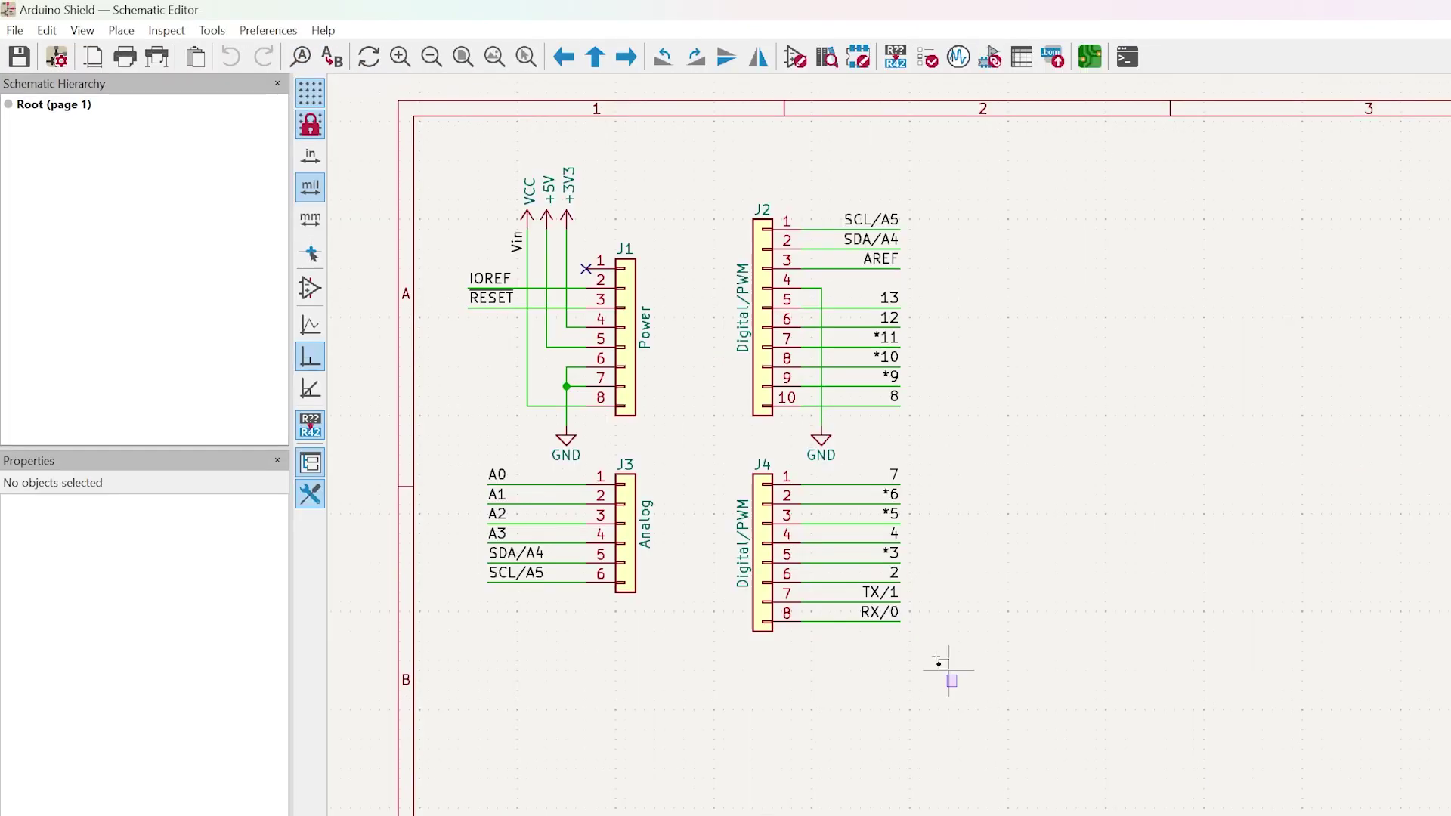
{"action": "left_click_drag", "start_coordinate": [942, 670], "coordinate": [714, 127]}
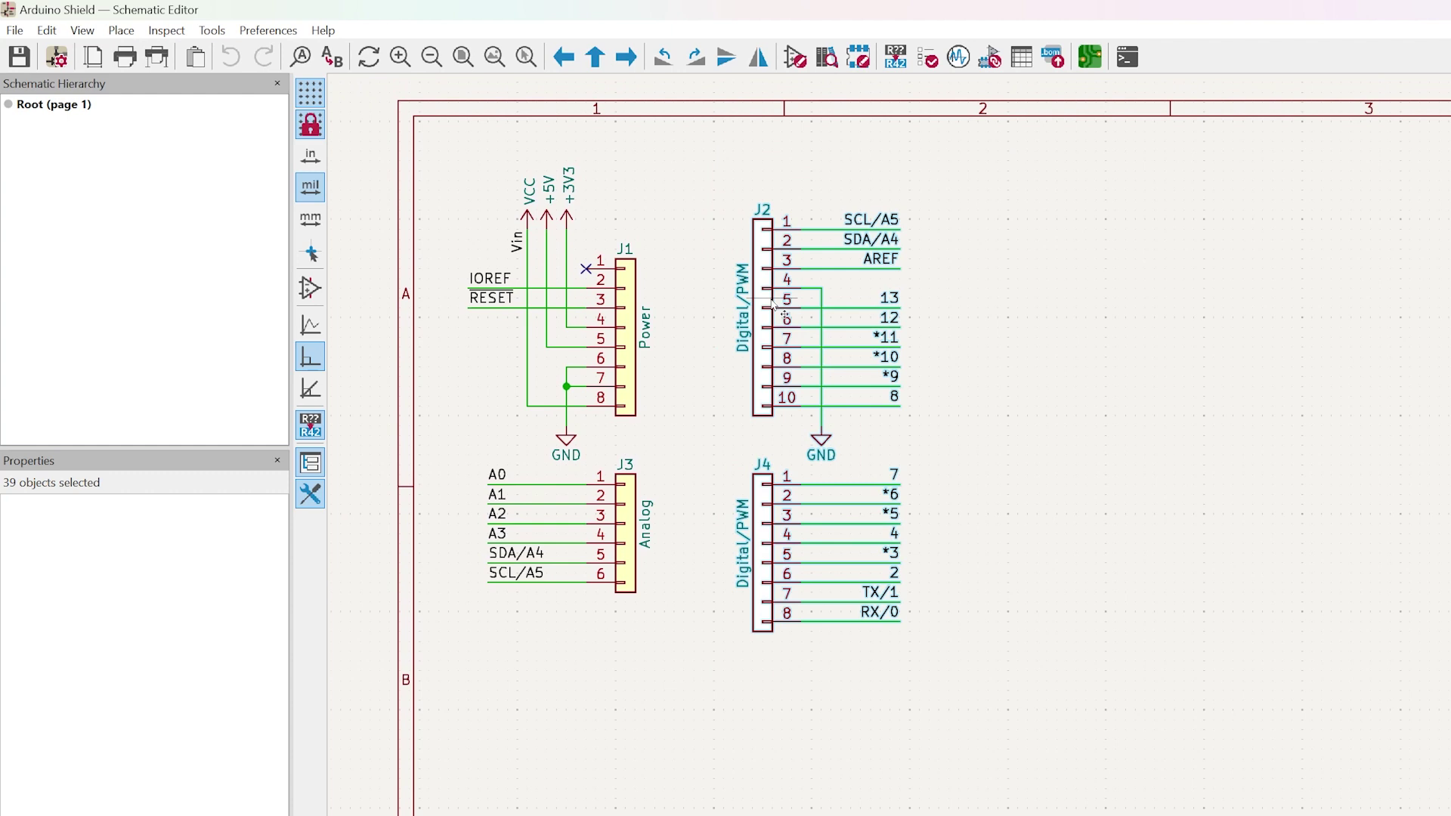
{"action": "left_click_drag", "start_coordinate": [772, 302], "coordinate": [1058, 305]}
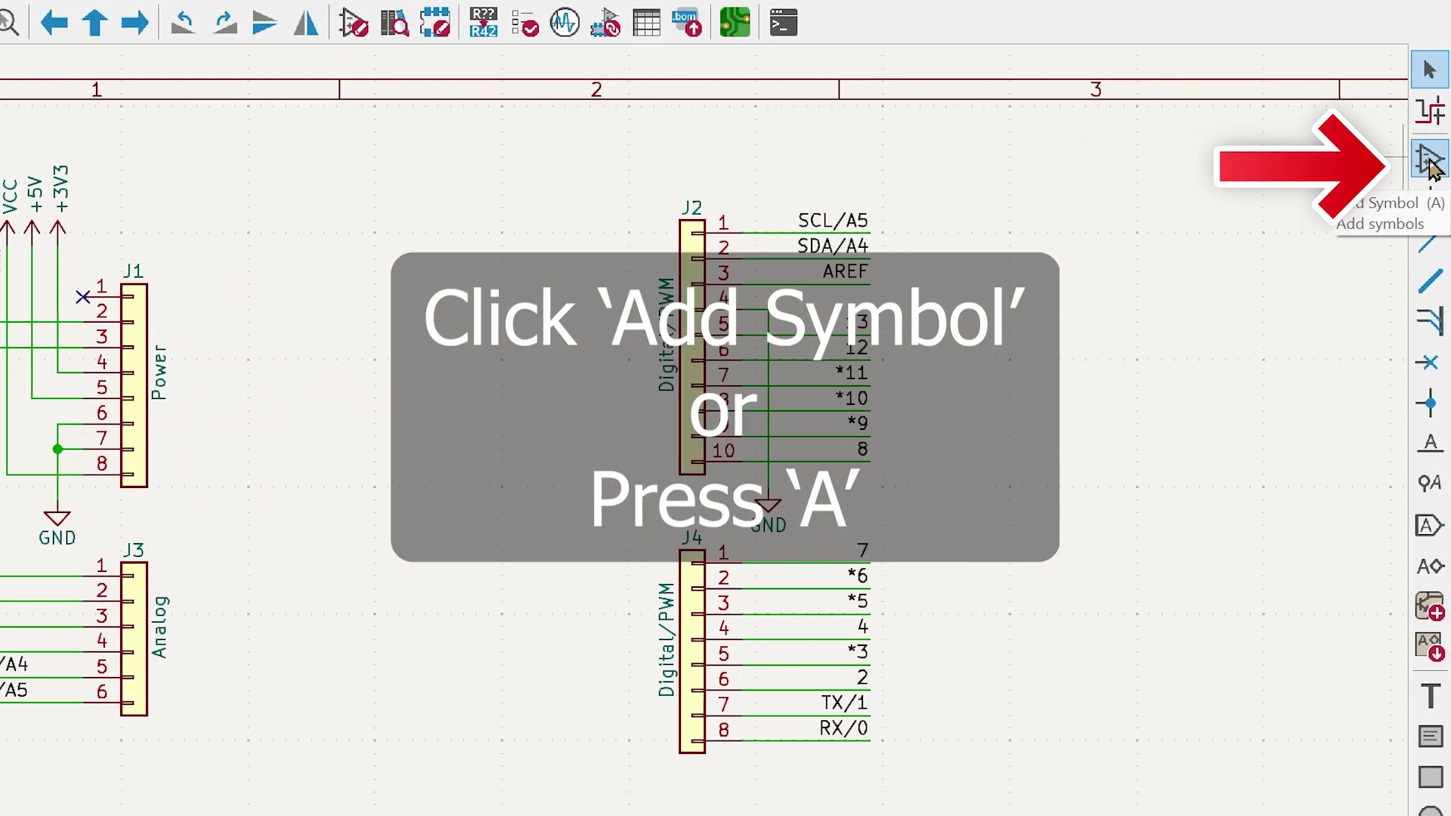
{"action": "left_click", "coordinate": [1430, 160]}
Place a Device:LED symbol as D1 between the headers
{"action": "left_click", "coordinate": [415, 378]}
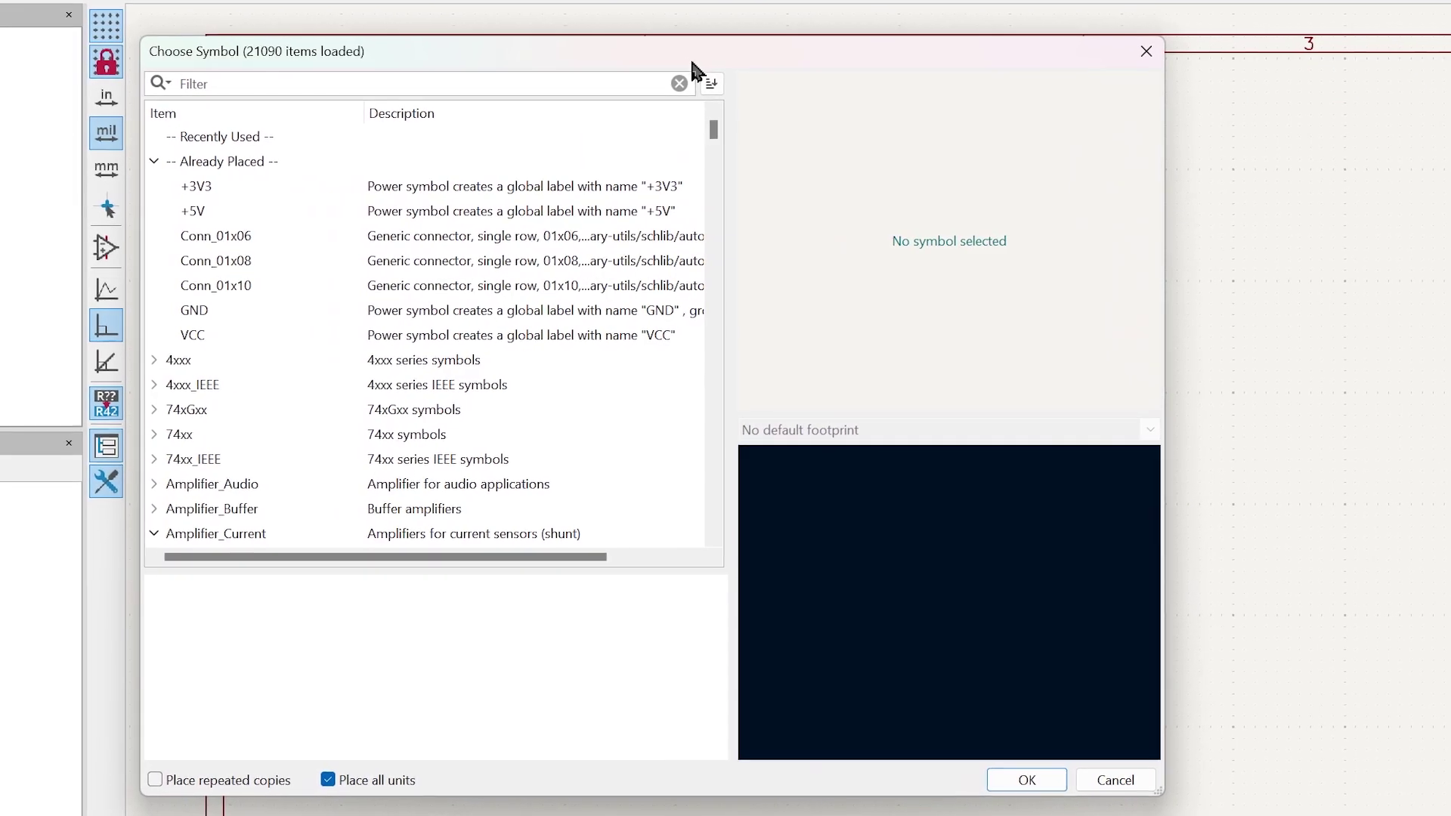
{"action": "type", "text": "LED"}
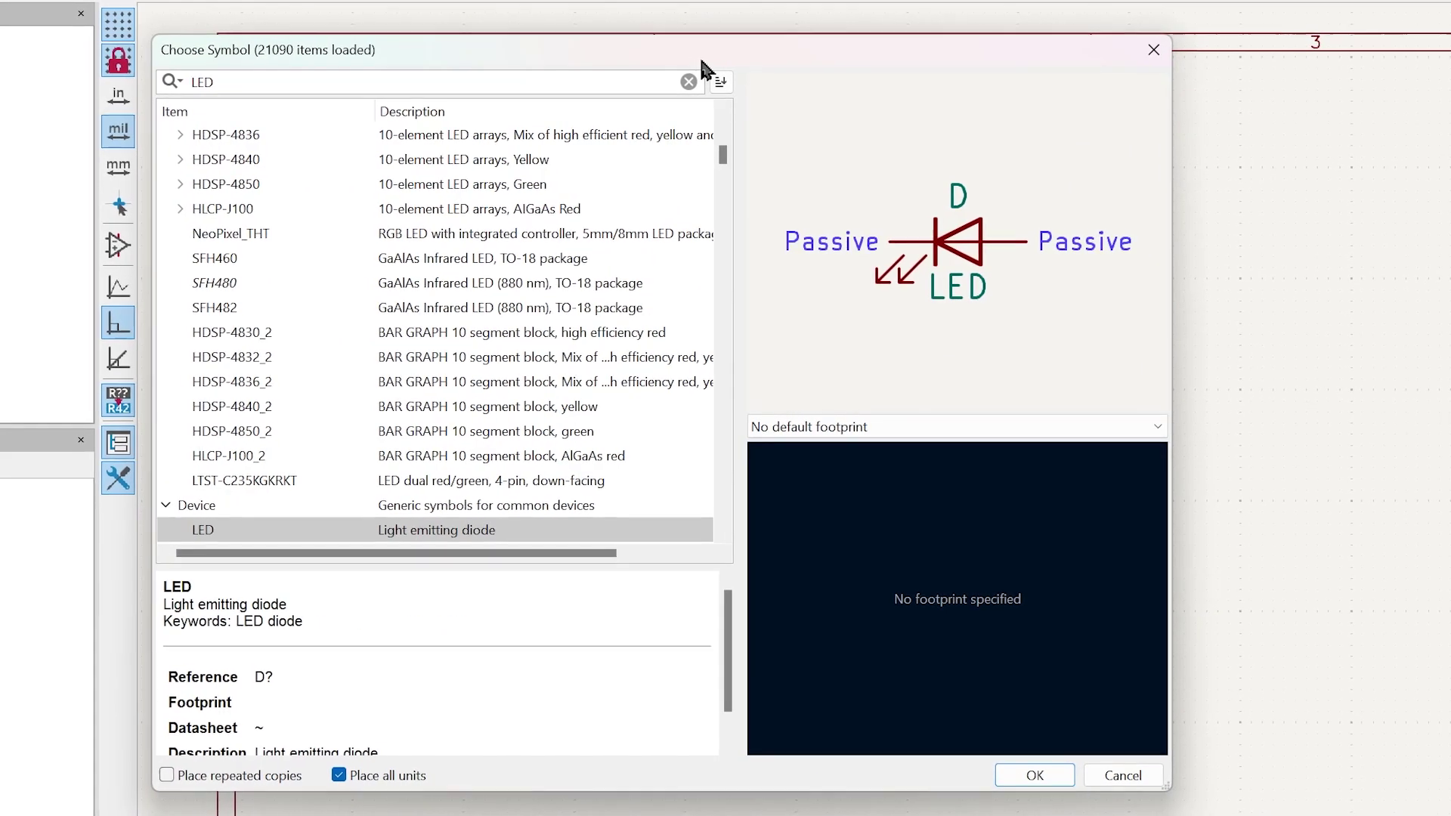
{"action": "left_click", "coordinate": [496, 388]}
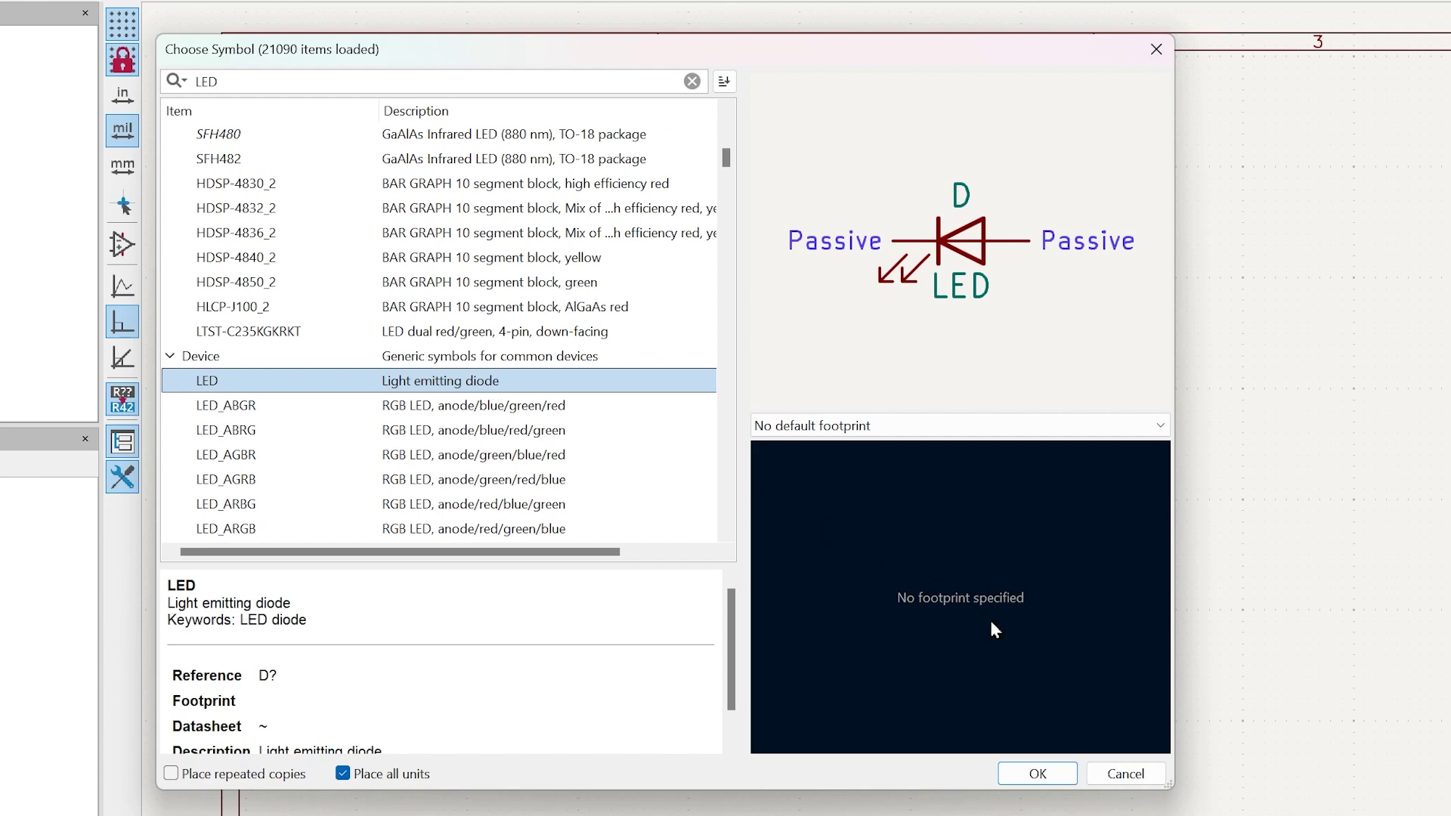
{"action": "left_click", "coordinate": [1038, 774]}
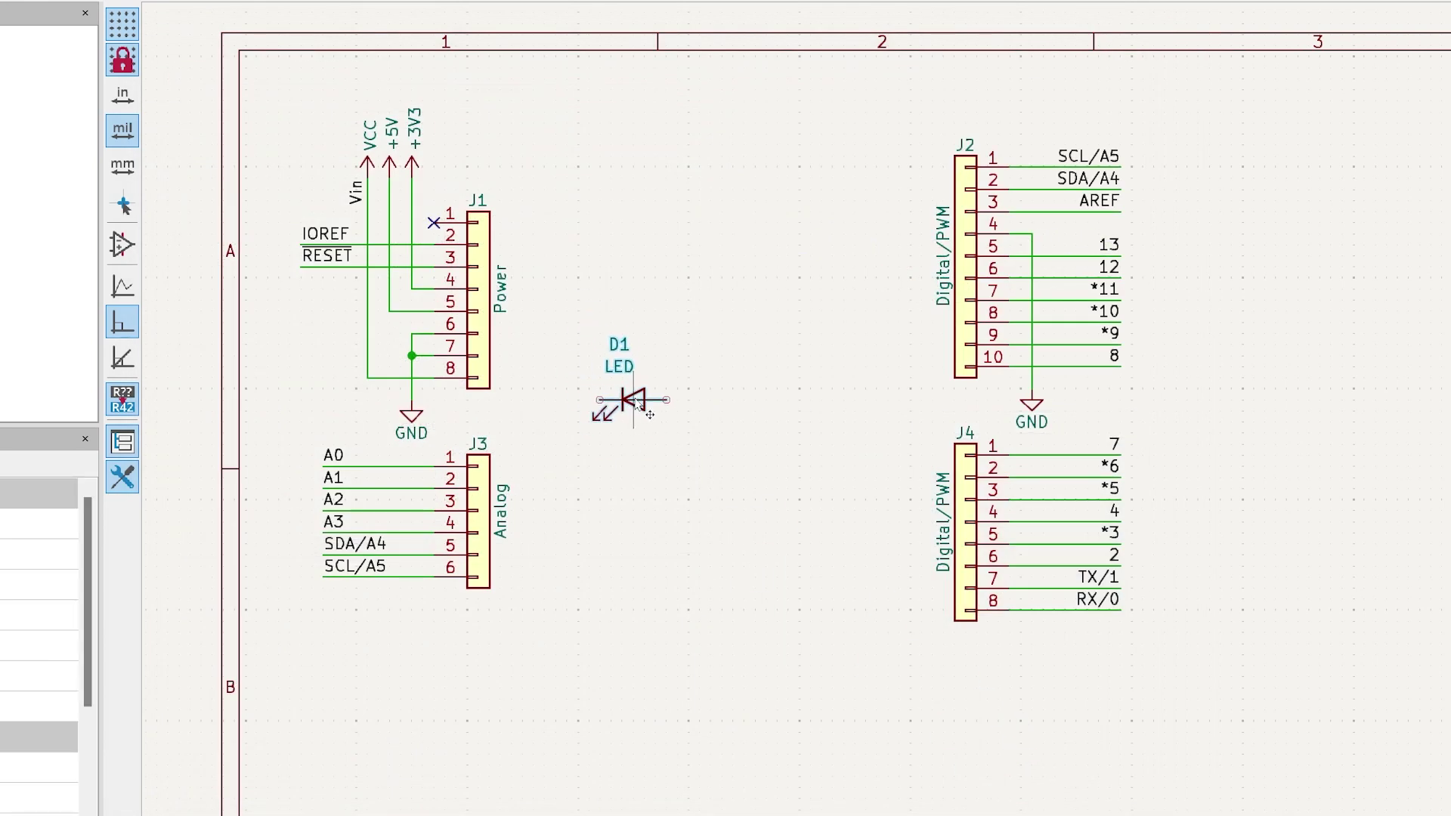
{"action": "left_click", "coordinate": [636, 410]}
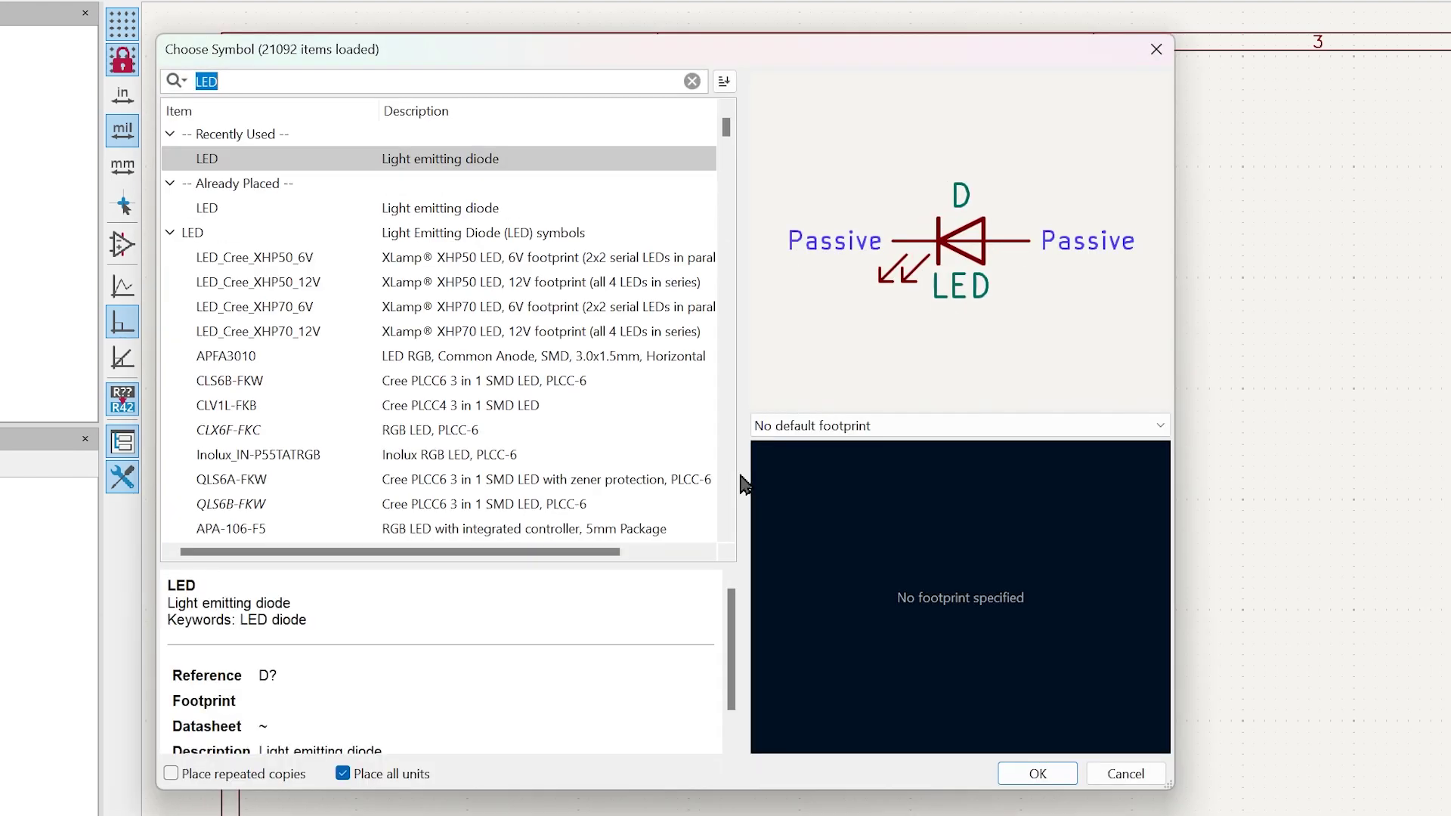
Place a Device:R resistor as R1 to the right of D1
{"action": "left_click", "coordinate": [782, 412]}
{"action": "type", "text": "resistor"}
{"action": "double_click", "coordinate": [363, 183]}
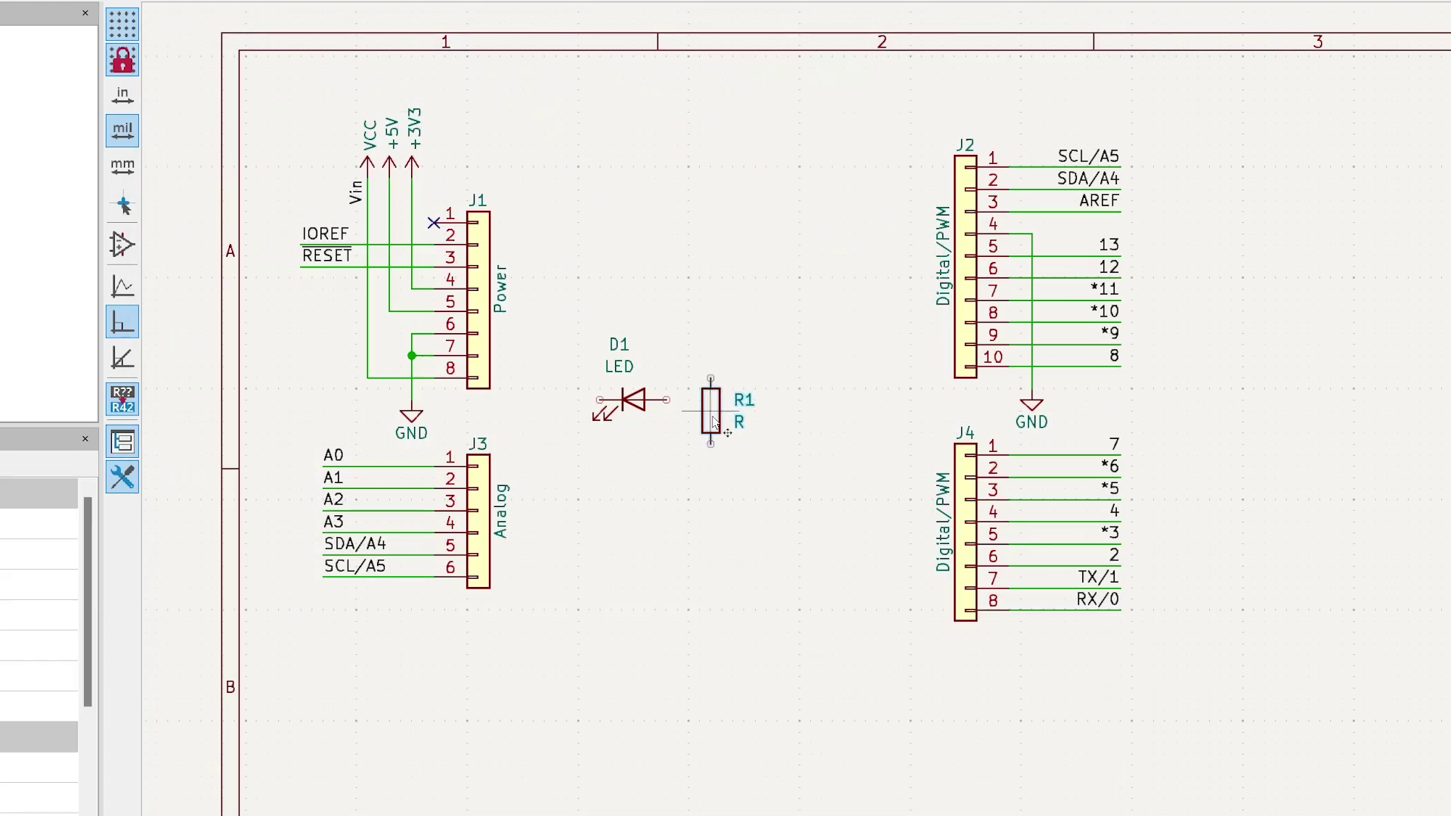
{"action": "left_click", "coordinate": [734, 403]}
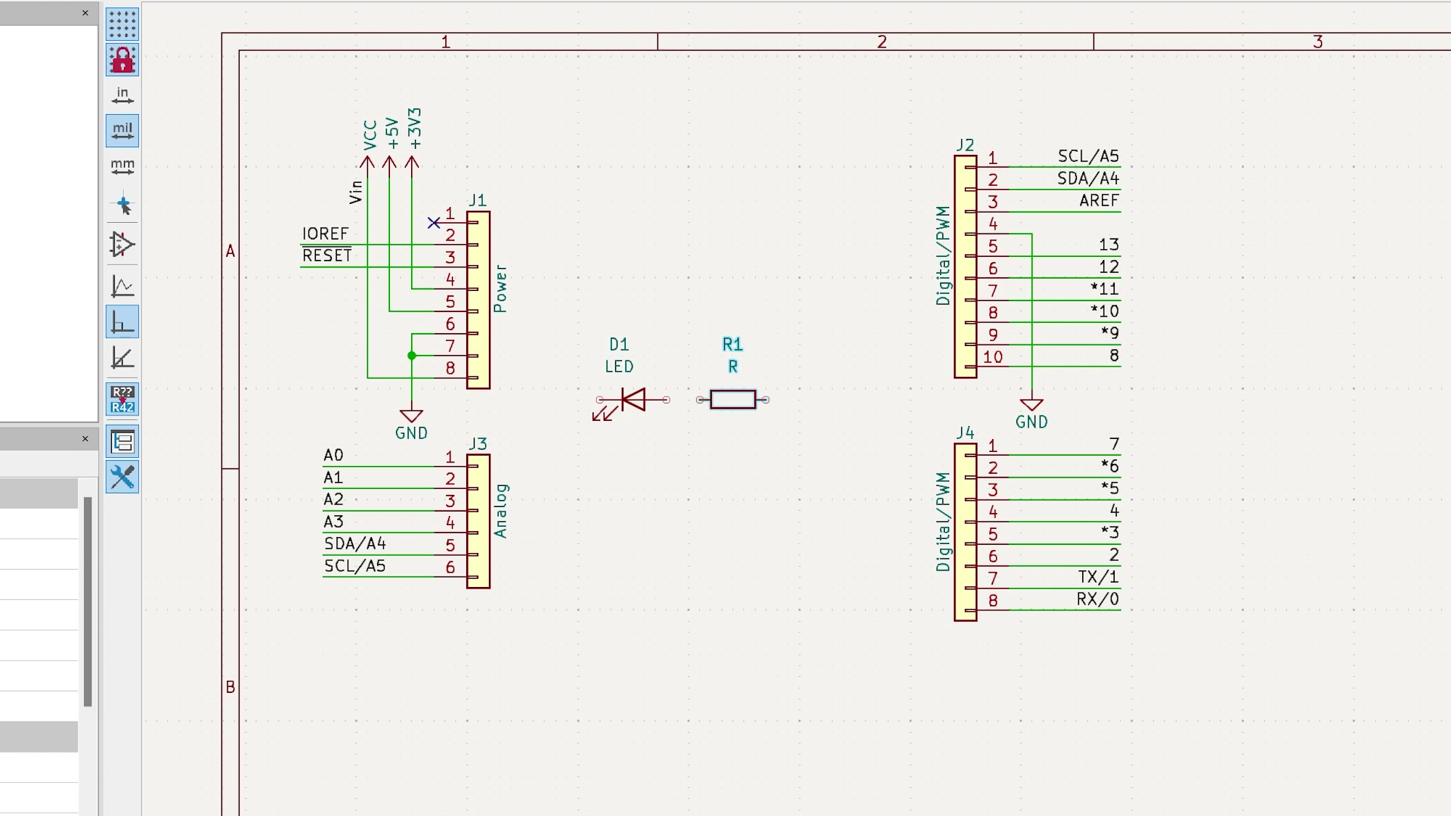
{"action": "key", "text": "Escape"}
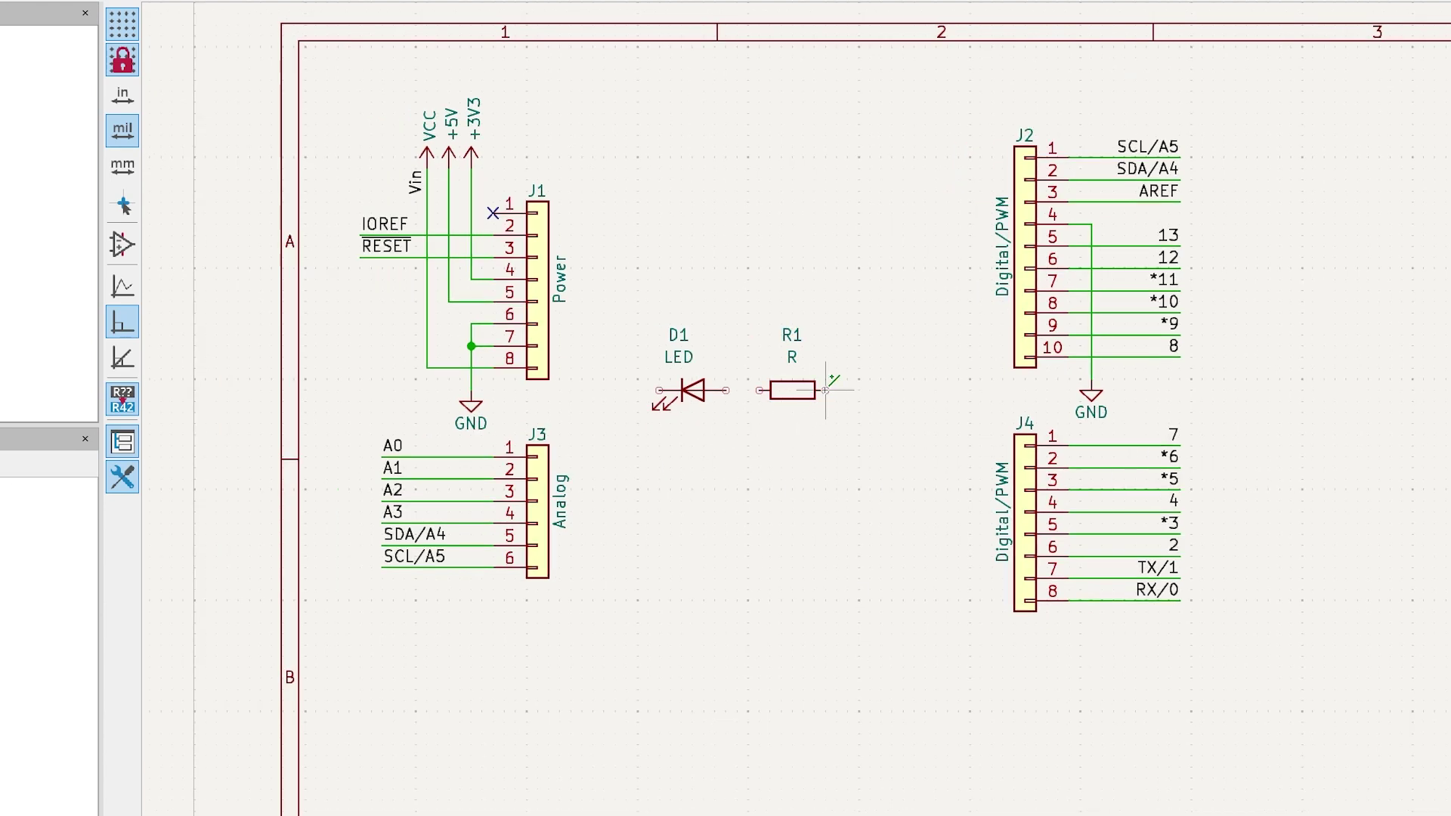
Wire R1 to J2's pin 8 line, R1 to D1, and D1 to the GND line
{"action": "left_click", "coordinate": [825, 390]}
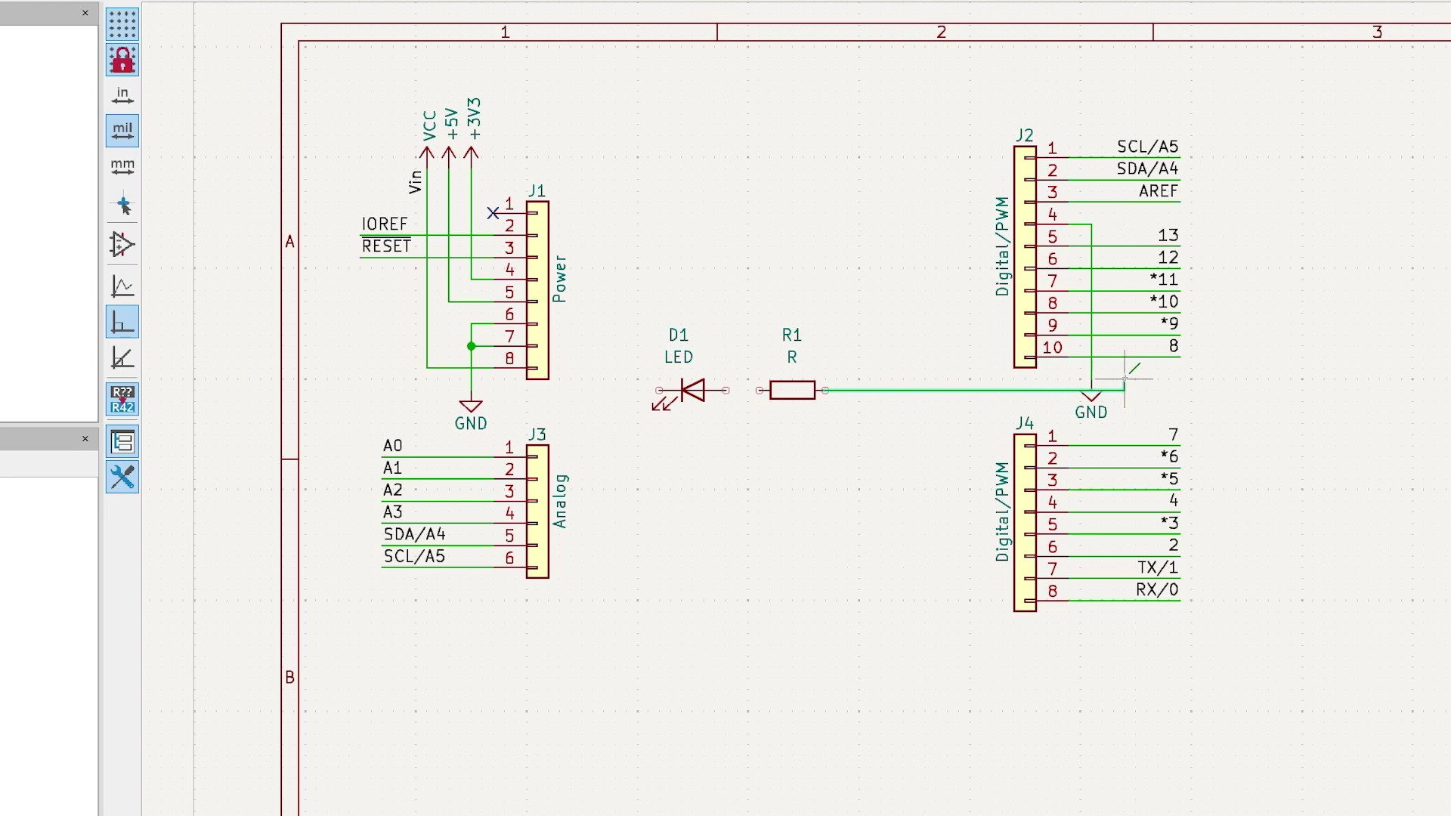
{"action": "left_click", "coordinate": [1068, 355]}
{"action": "left_click", "coordinate": [1070, 356]}
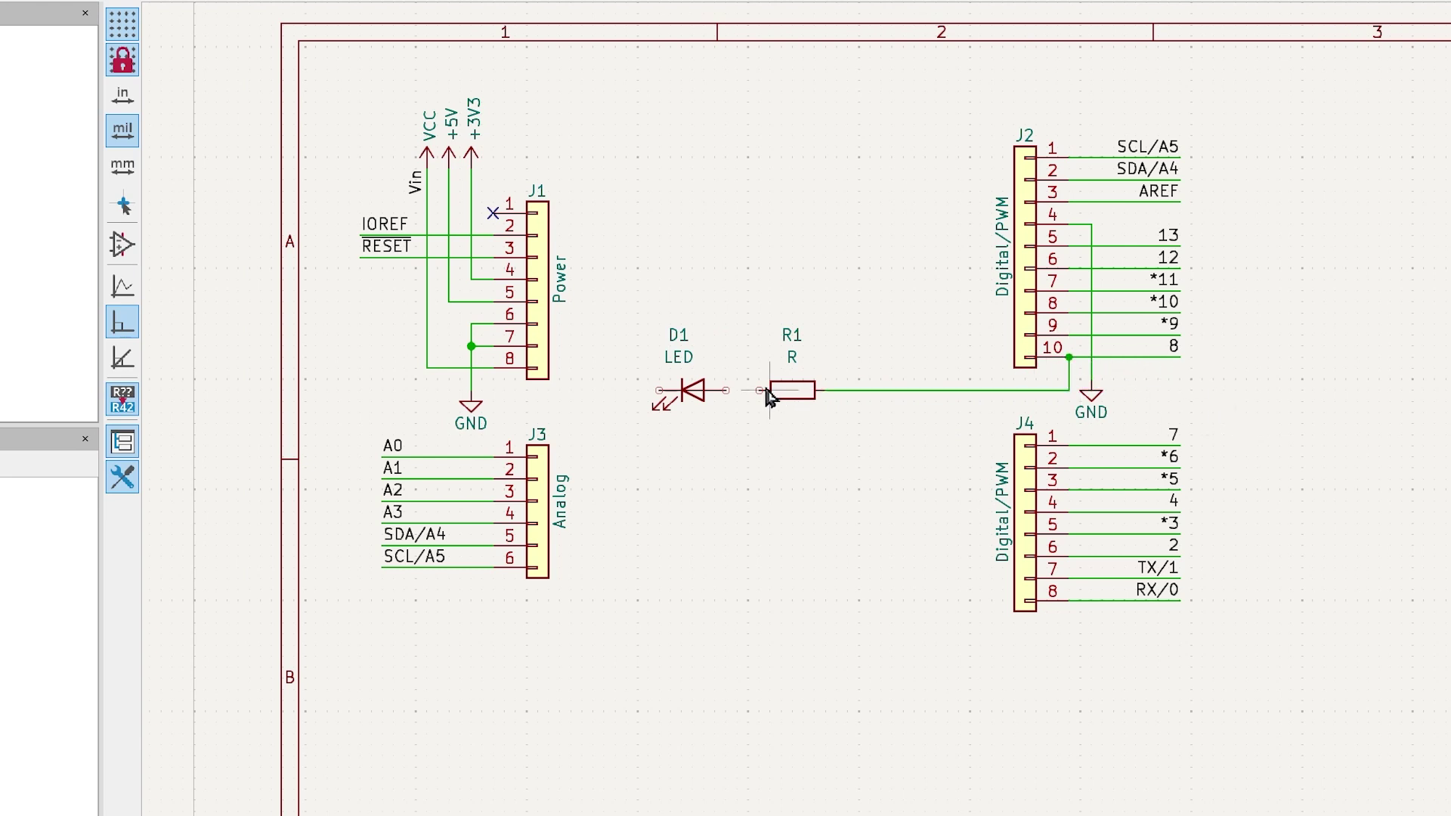
{"action": "left_click", "coordinate": [726, 389]}
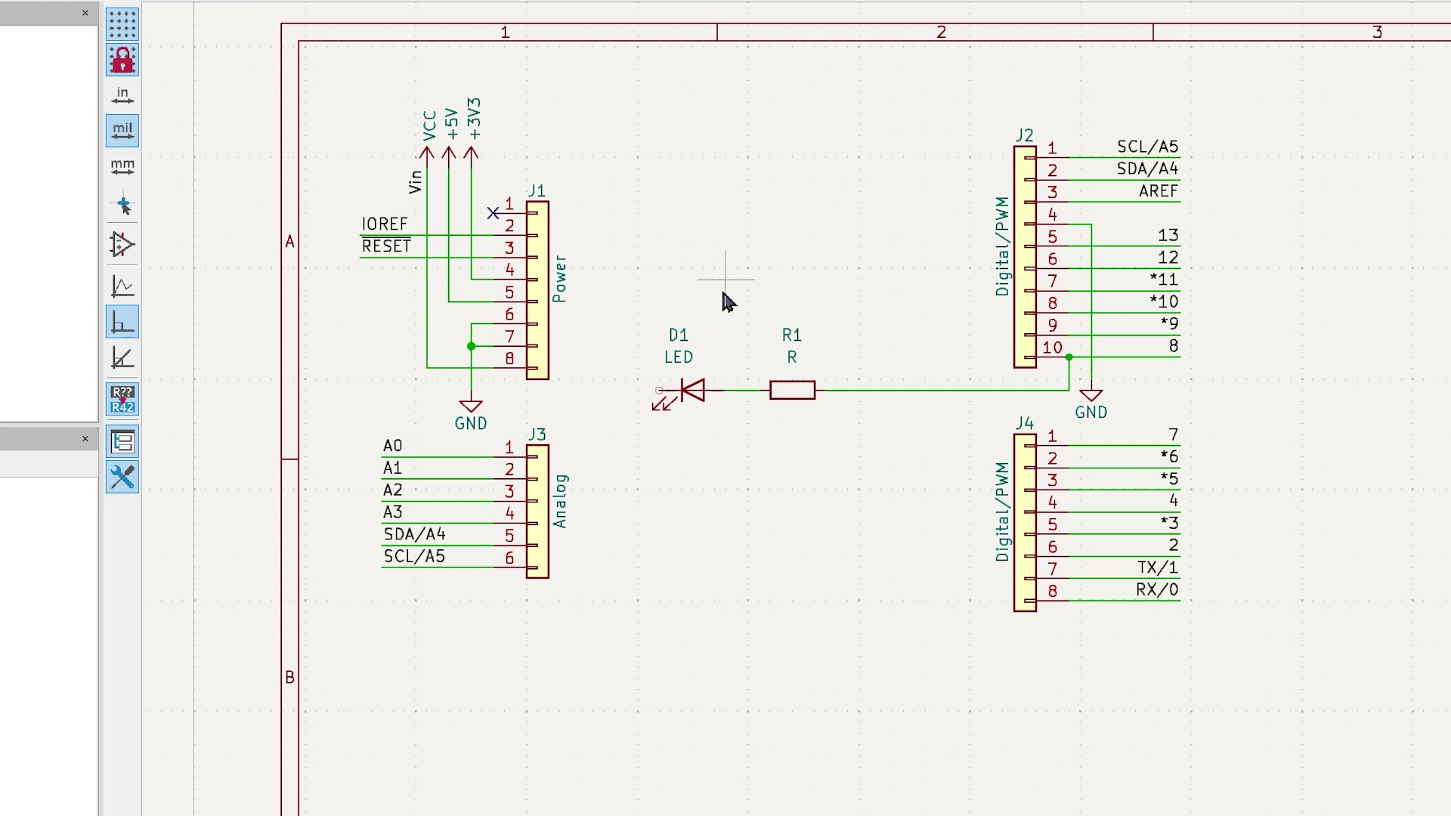
{"action": "left_click", "coordinate": [659, 390]}
{"action": "left_click", "coordinate": [470, 390]}
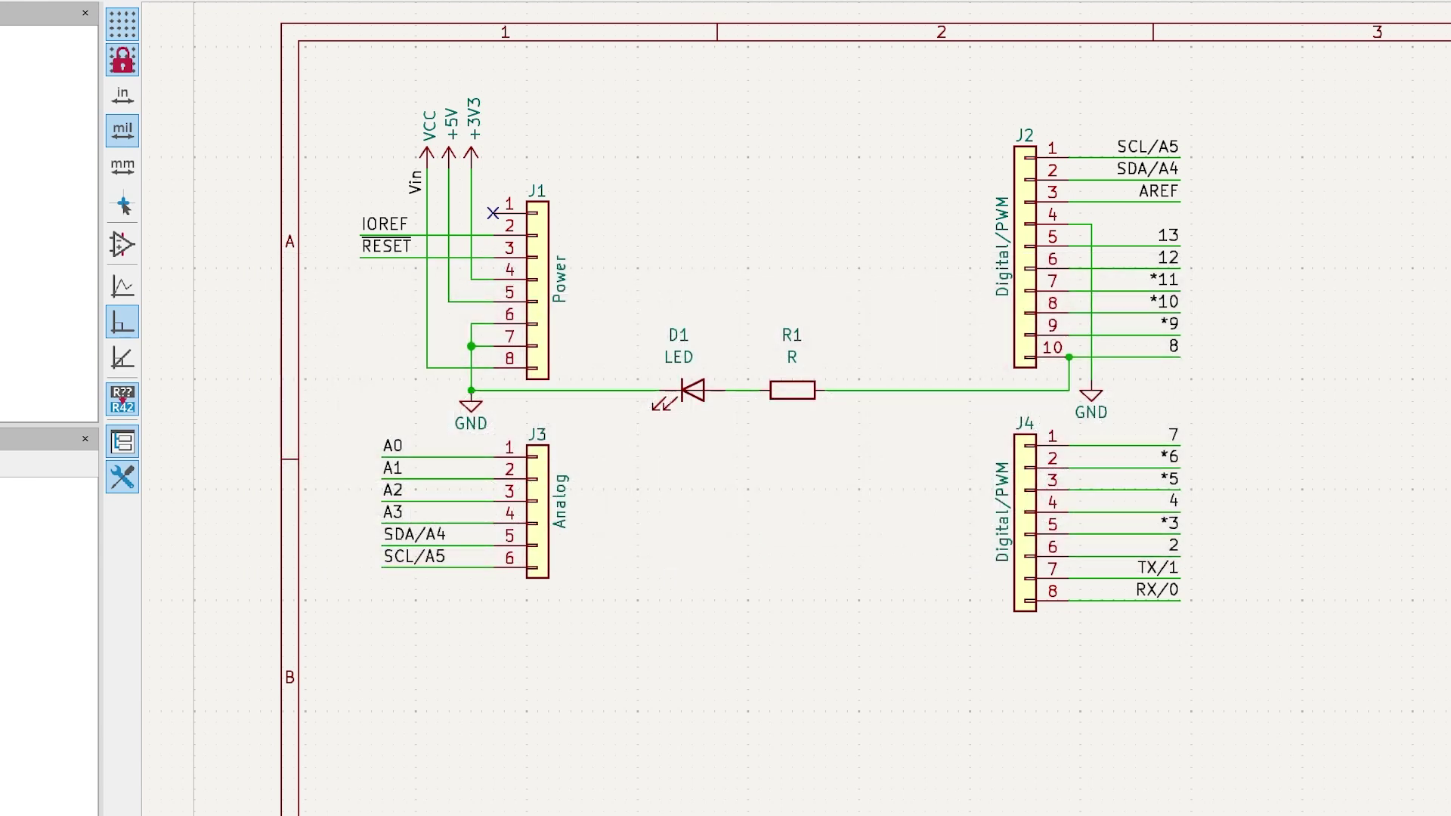
{"action": "double_click", "coordinate": [692, 390]}
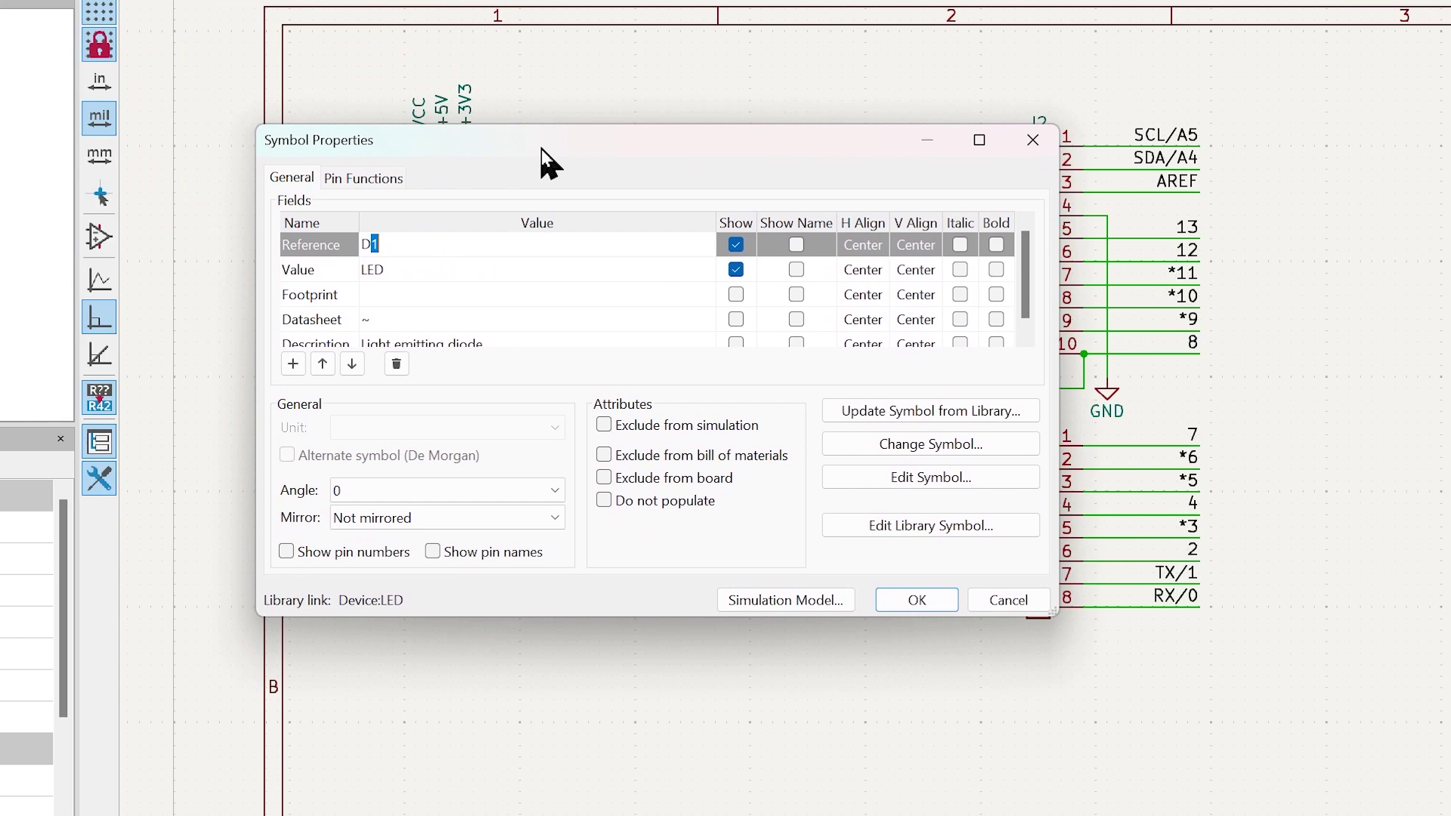
Give D1 the LED_D5.0mm_Horizontal_O6.35mm_Z15.0mm footprint
{"action": "left_click", "coordinate": [431, 296]}
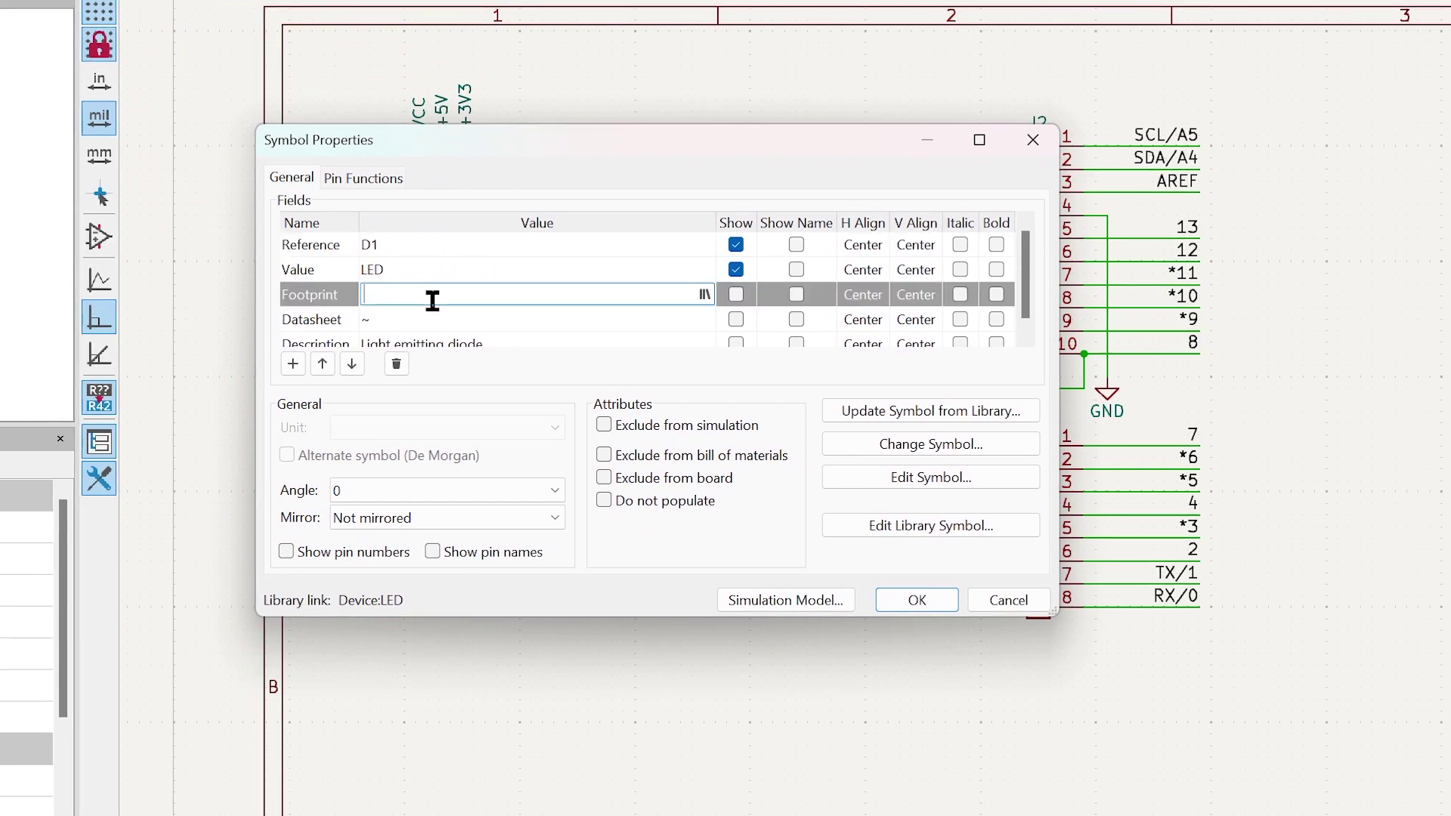
{"action": "left_click", "coordinate": [708, 296]}
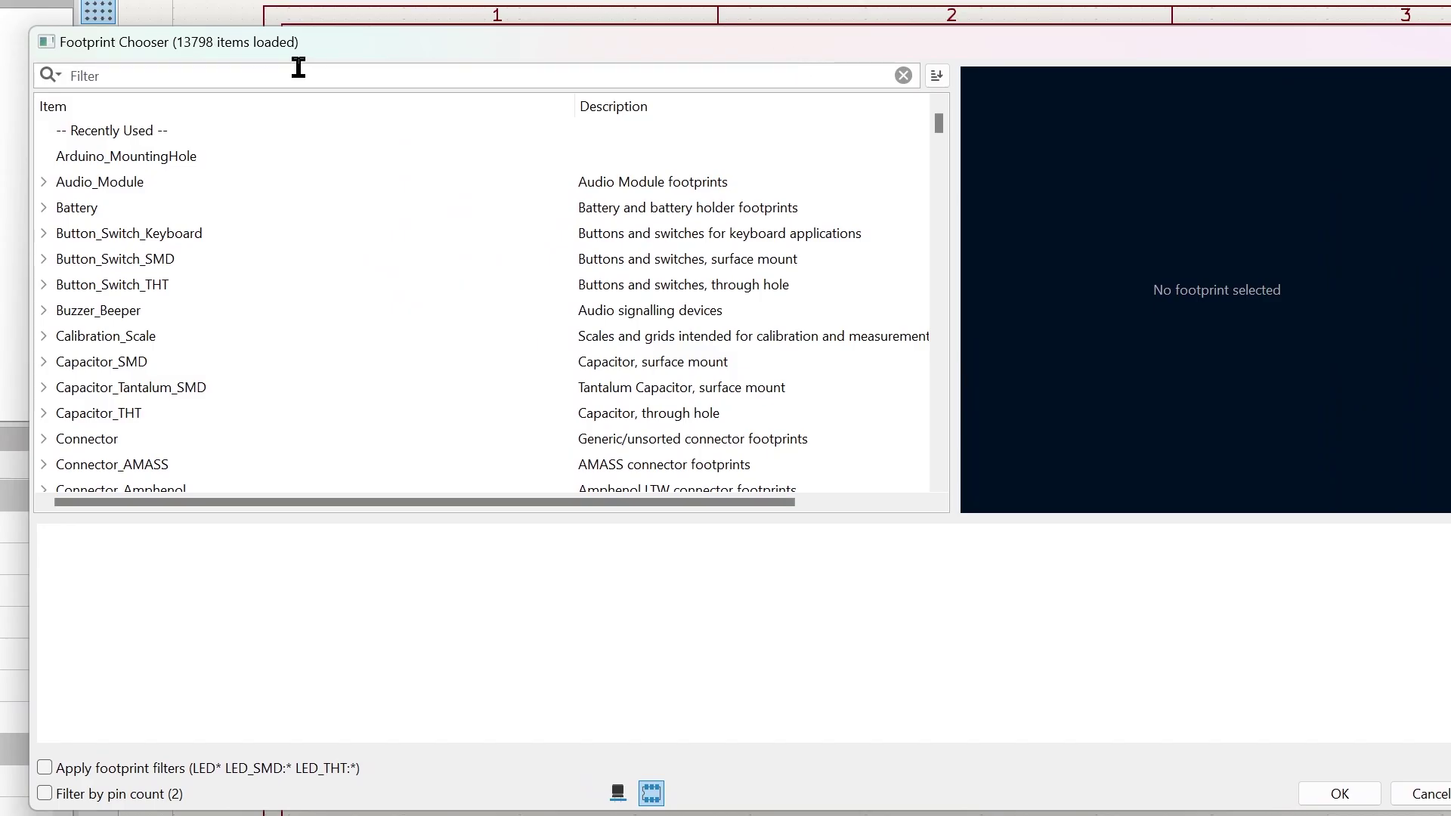
{"action": "type", "text": "LED"}
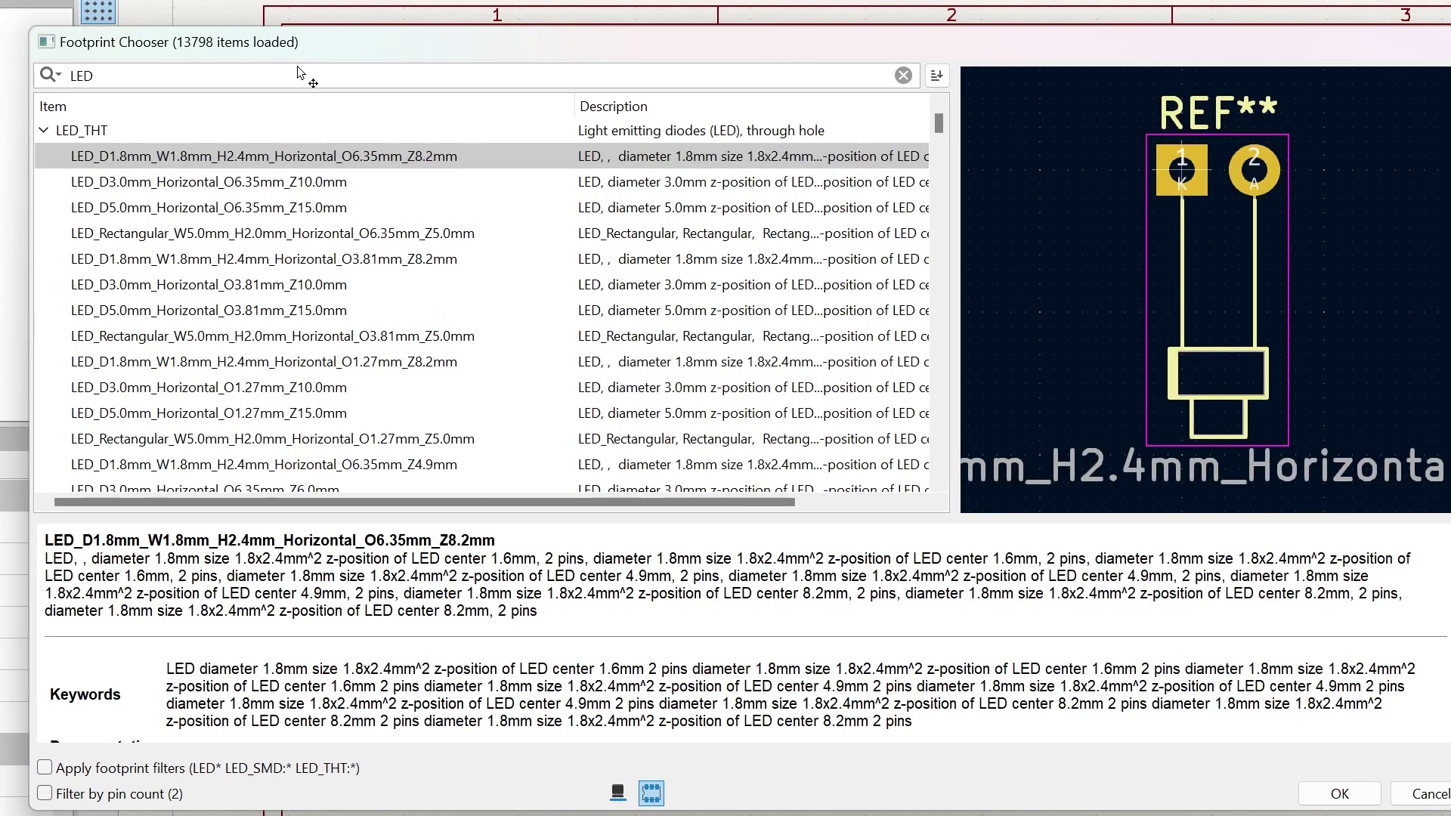
{"action": "left_click", "coordinate": [312, 210]}
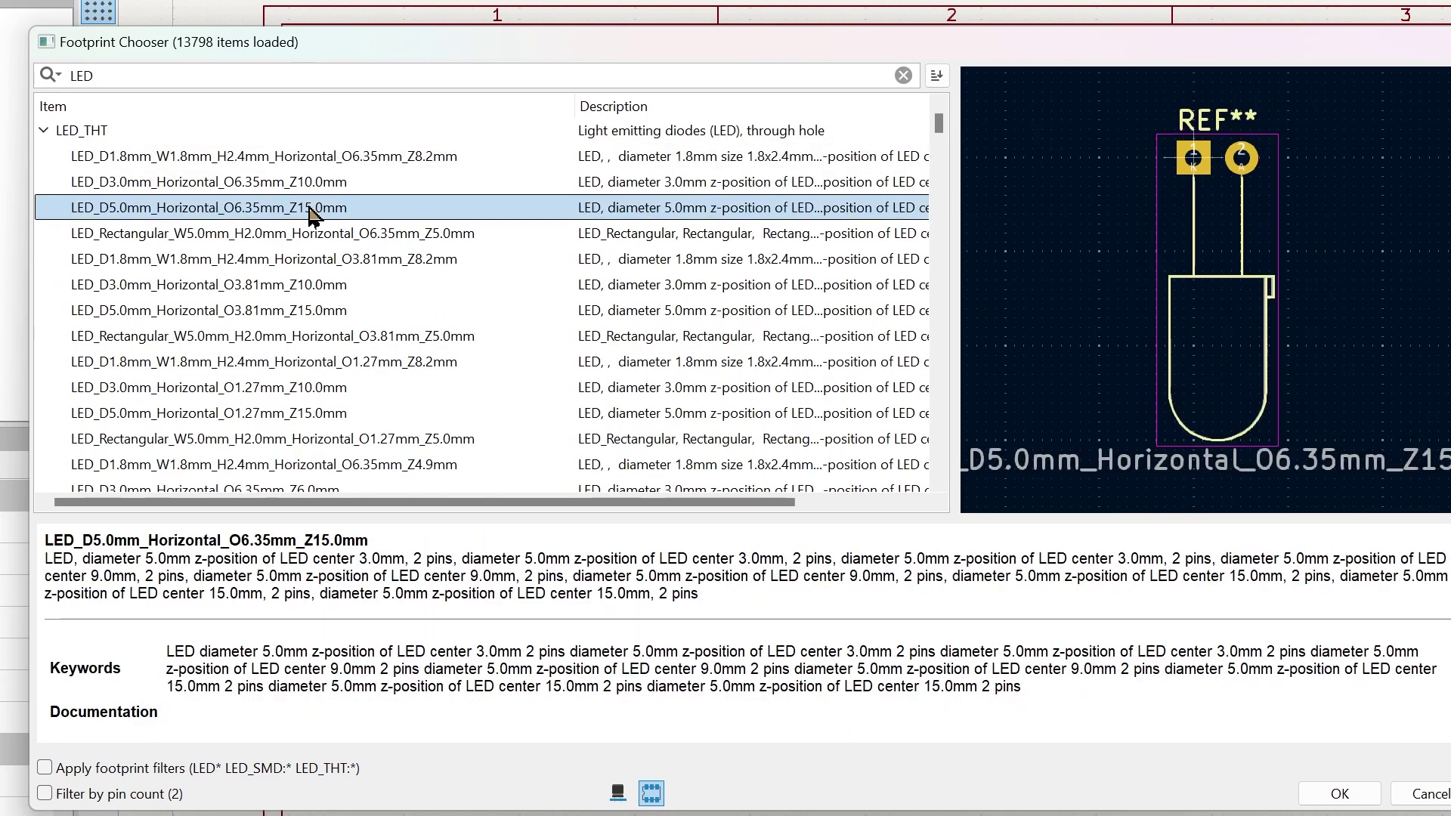
{"action": "type", "text": "5mm"}
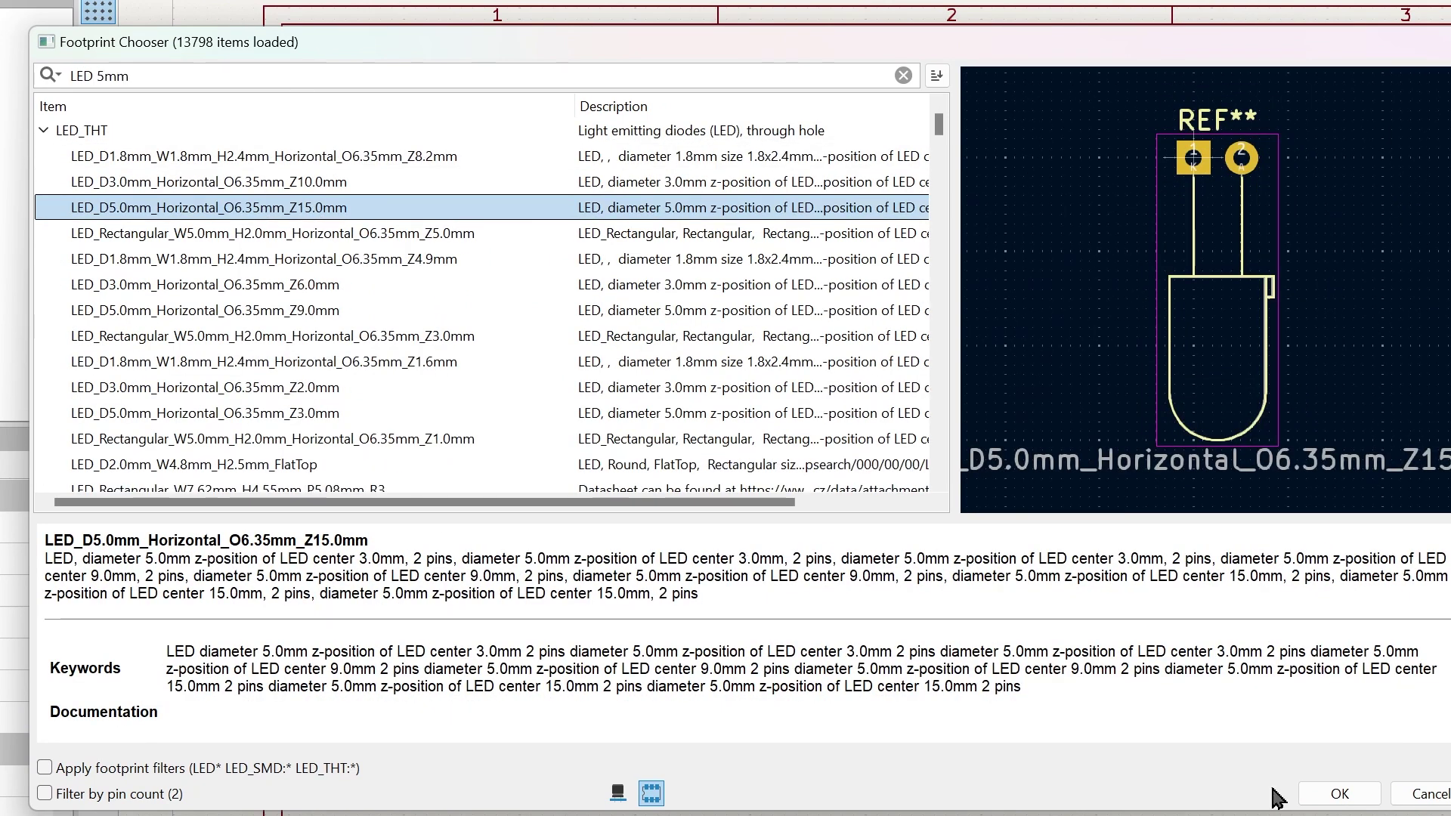
{"action": "left_click", "coordinate": [1338, 794]}
{"action": "left_click", "coordinate": [914, 603]}
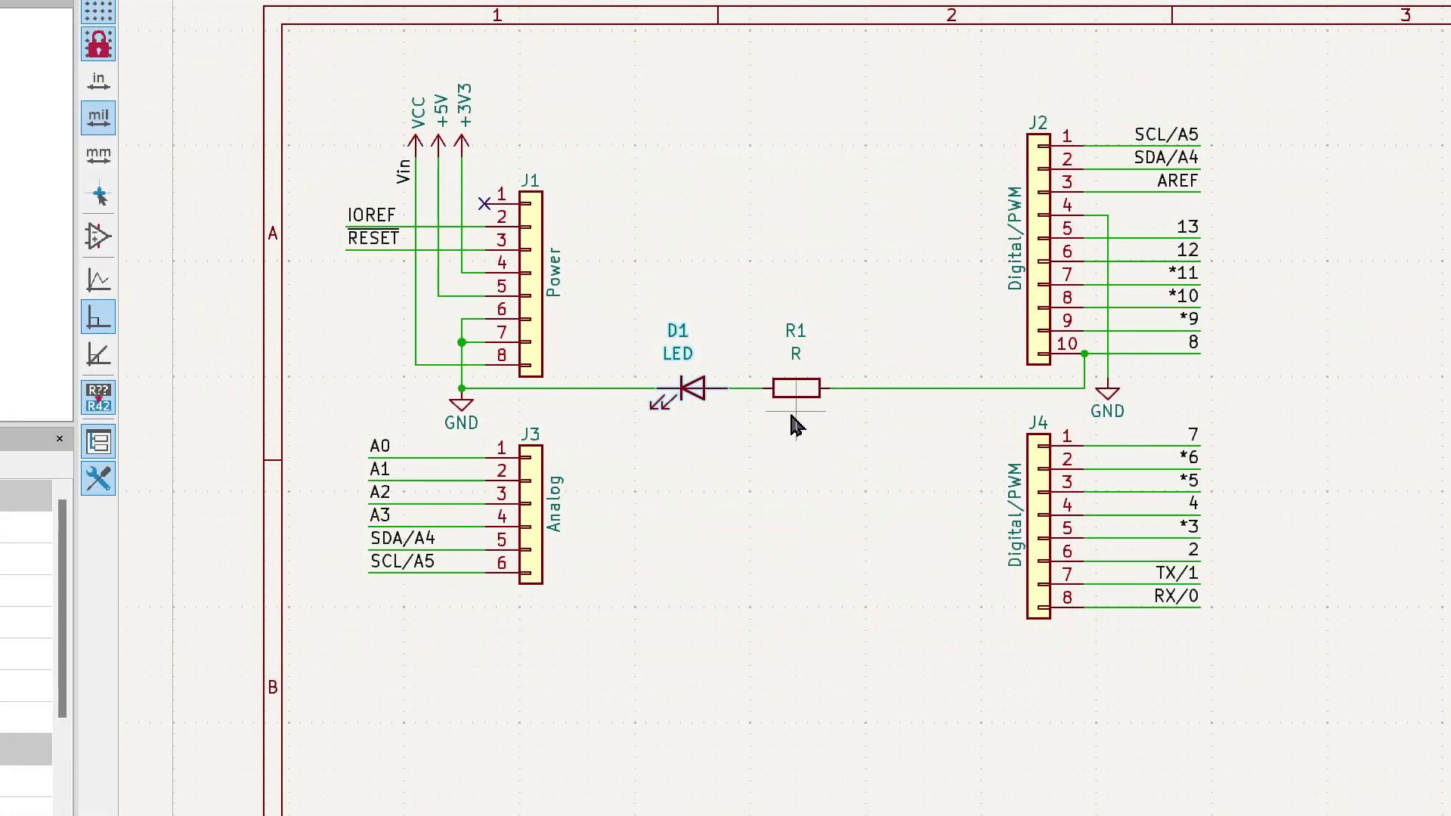
Give R1 the R_Axial_DIN0204_L3.6mm_D1.6mm_P5.08mm_Horizontal footprint
{"action": "double_click", "coordinate": [796, 393]}
{"action": "left_click", "coordinate": [711, 294]}
{"action": "left_click", "coordinate": [705, 293]}
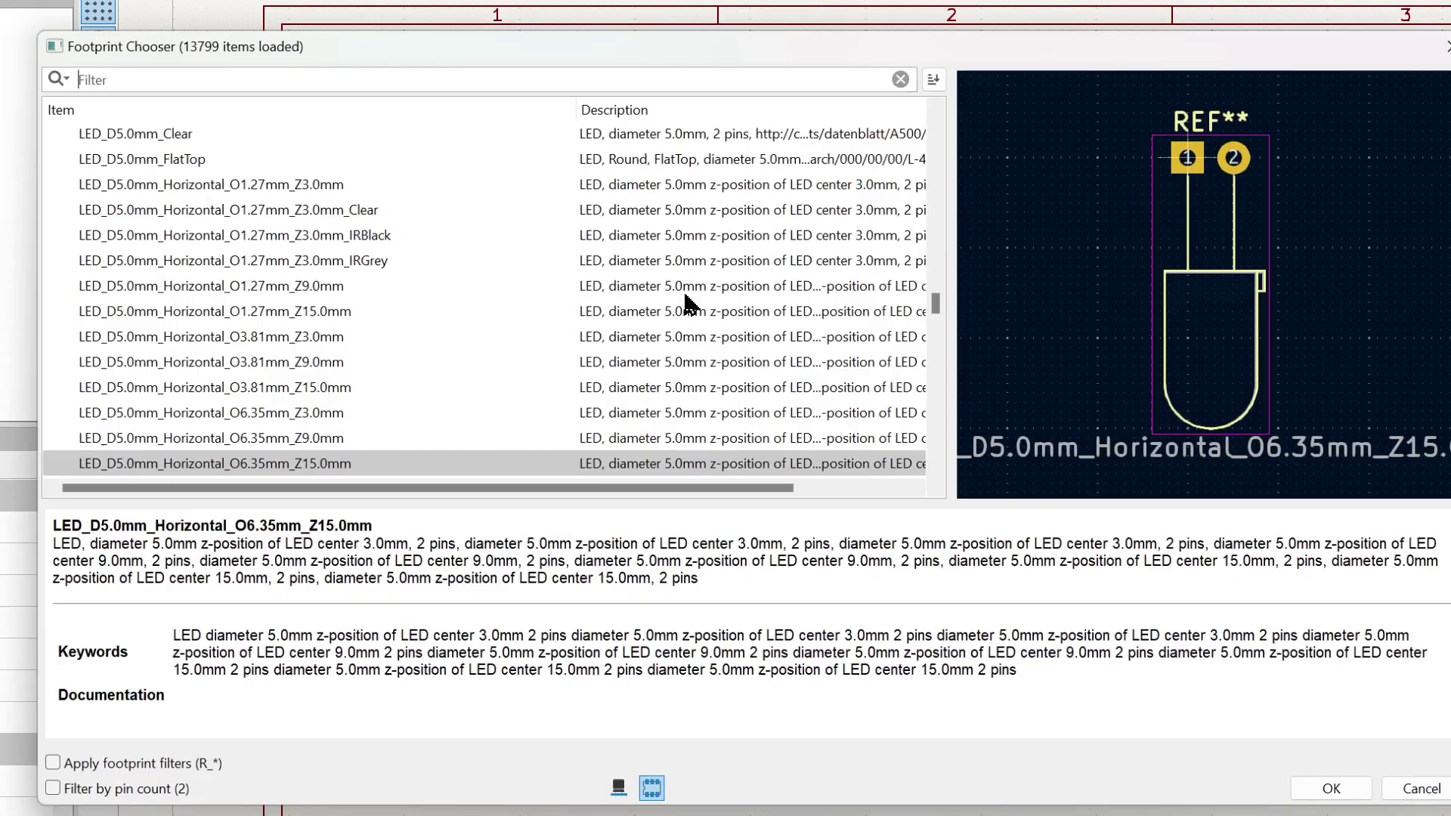
{"action": "type", "text": "resistor"}
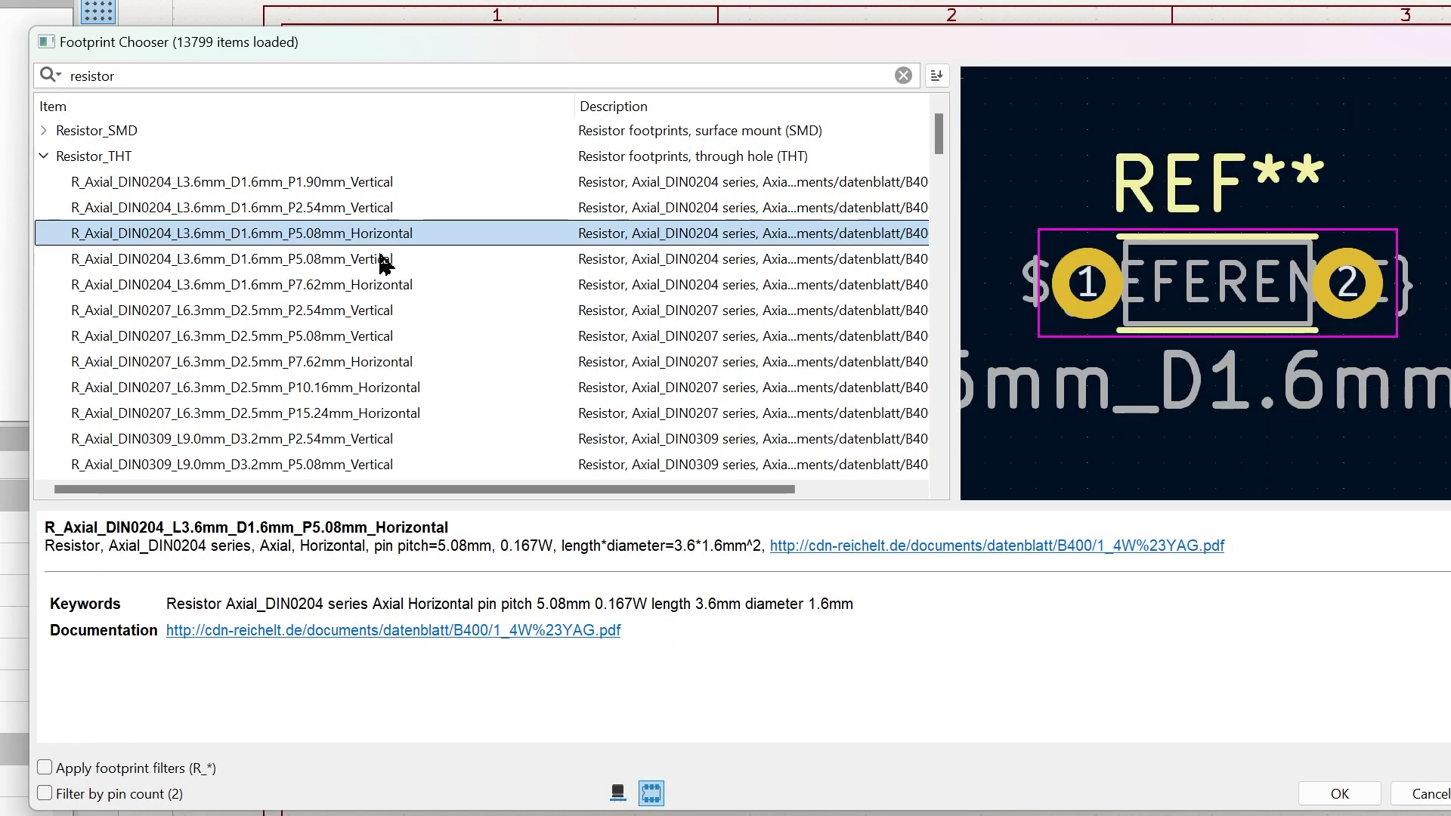
{"action": "left_click", "coordinate": [380, 257]}
{"action": "left_click", "coordinate": [377, 242]}
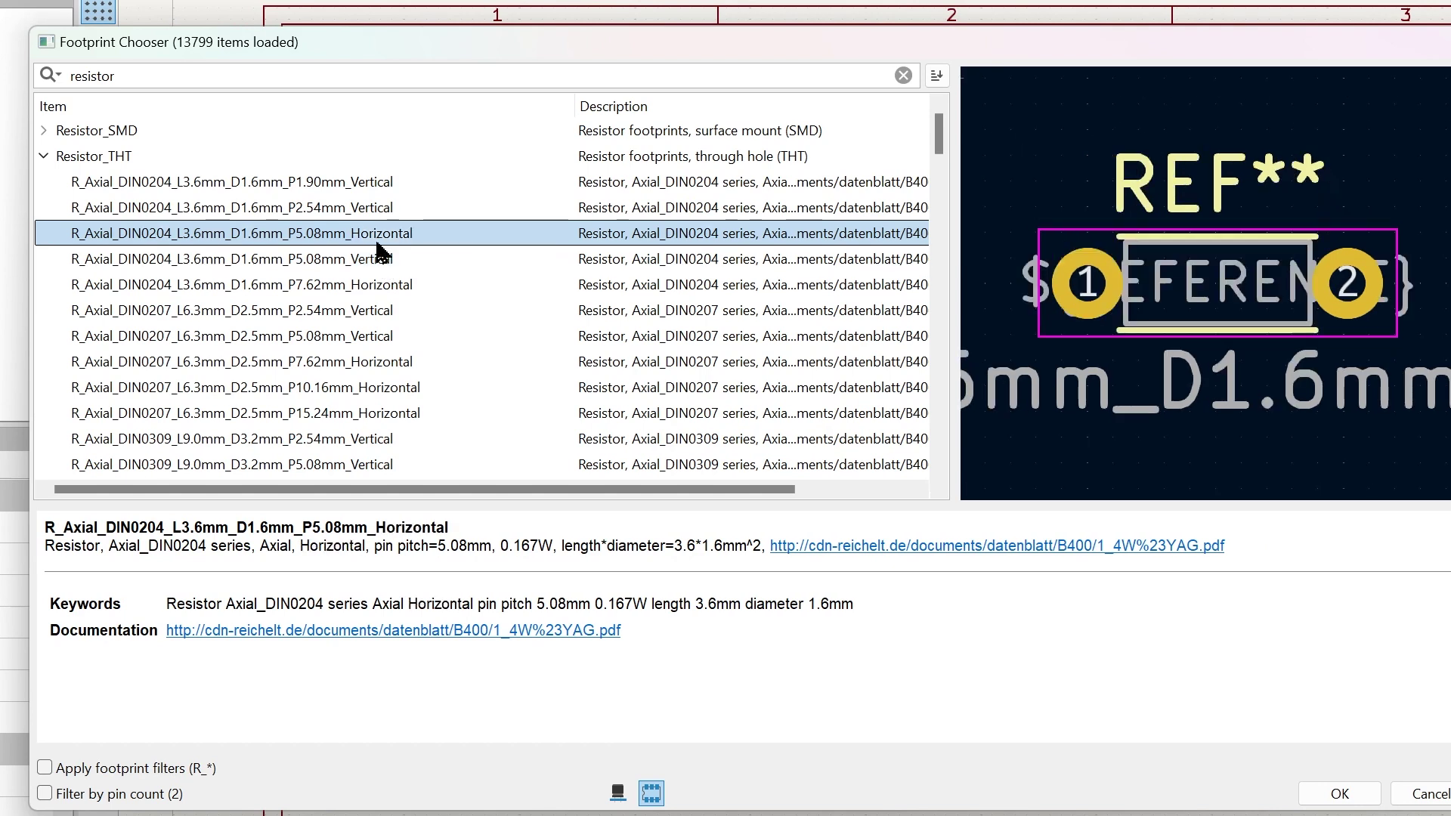
{"action": "left_click", "coordinate": [1339, 794]}
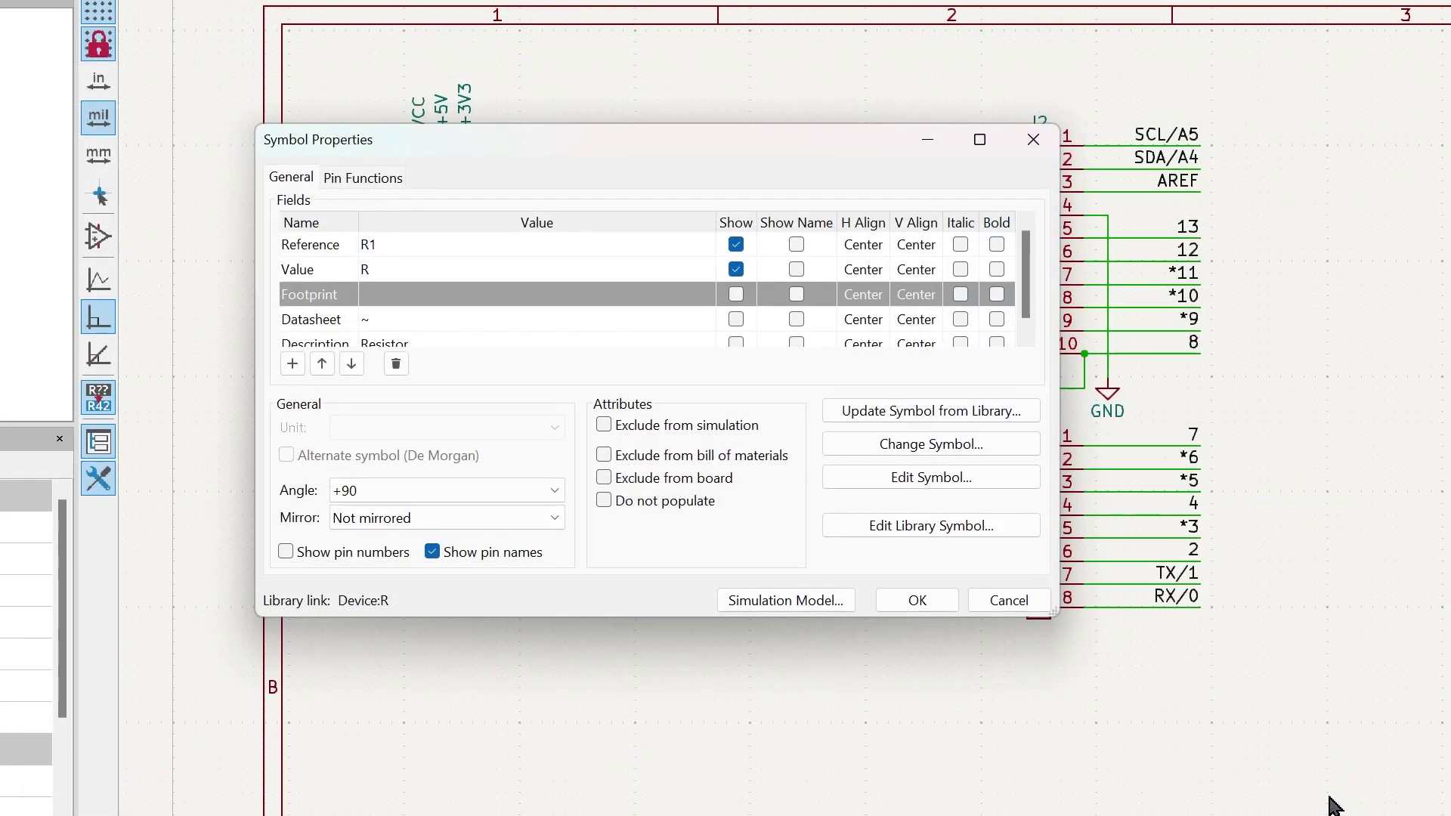
{"action": "left_click", "coordinate": [917, 601]}
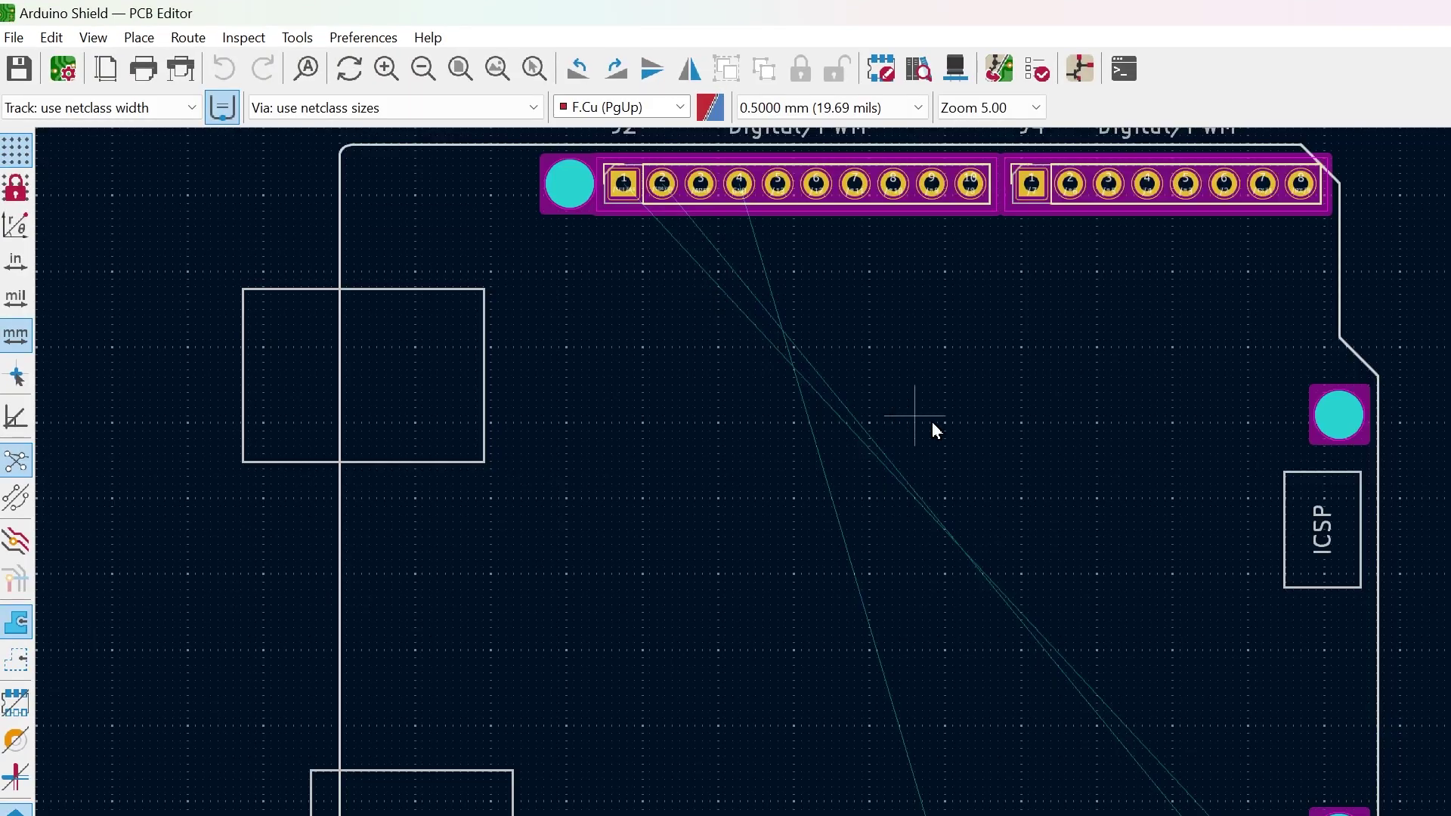
Run Update PCB from Schematic (F8) to add the D1 and R1 footprints to the board
{"action": "scroll", "coordinate": [865, 560], "scroll_direction": "down", "scroll_amount": 1}
{"action": "left_click", "coordinate": [297, 37]}
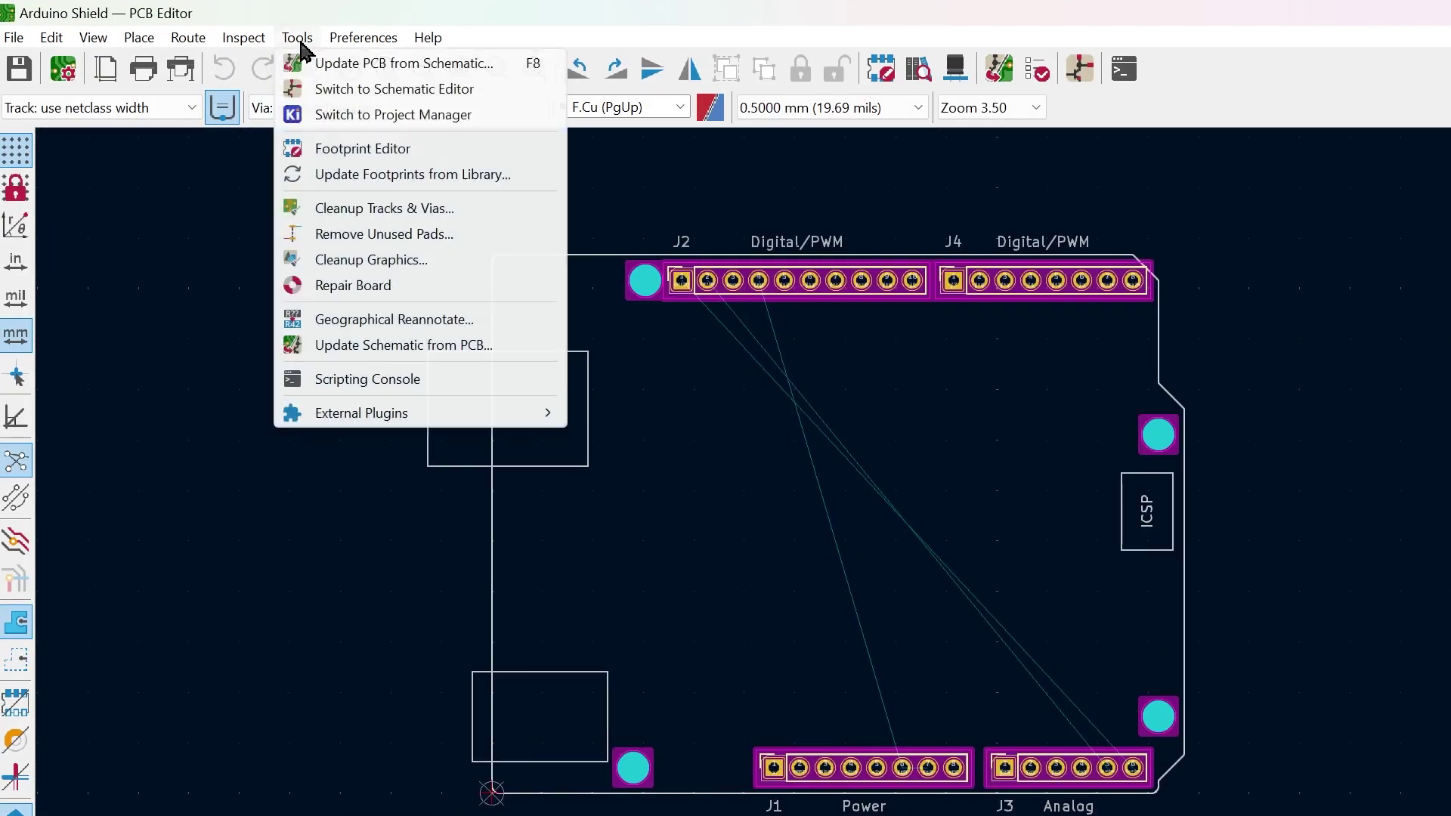
{"action": "key", "text": "F8"}
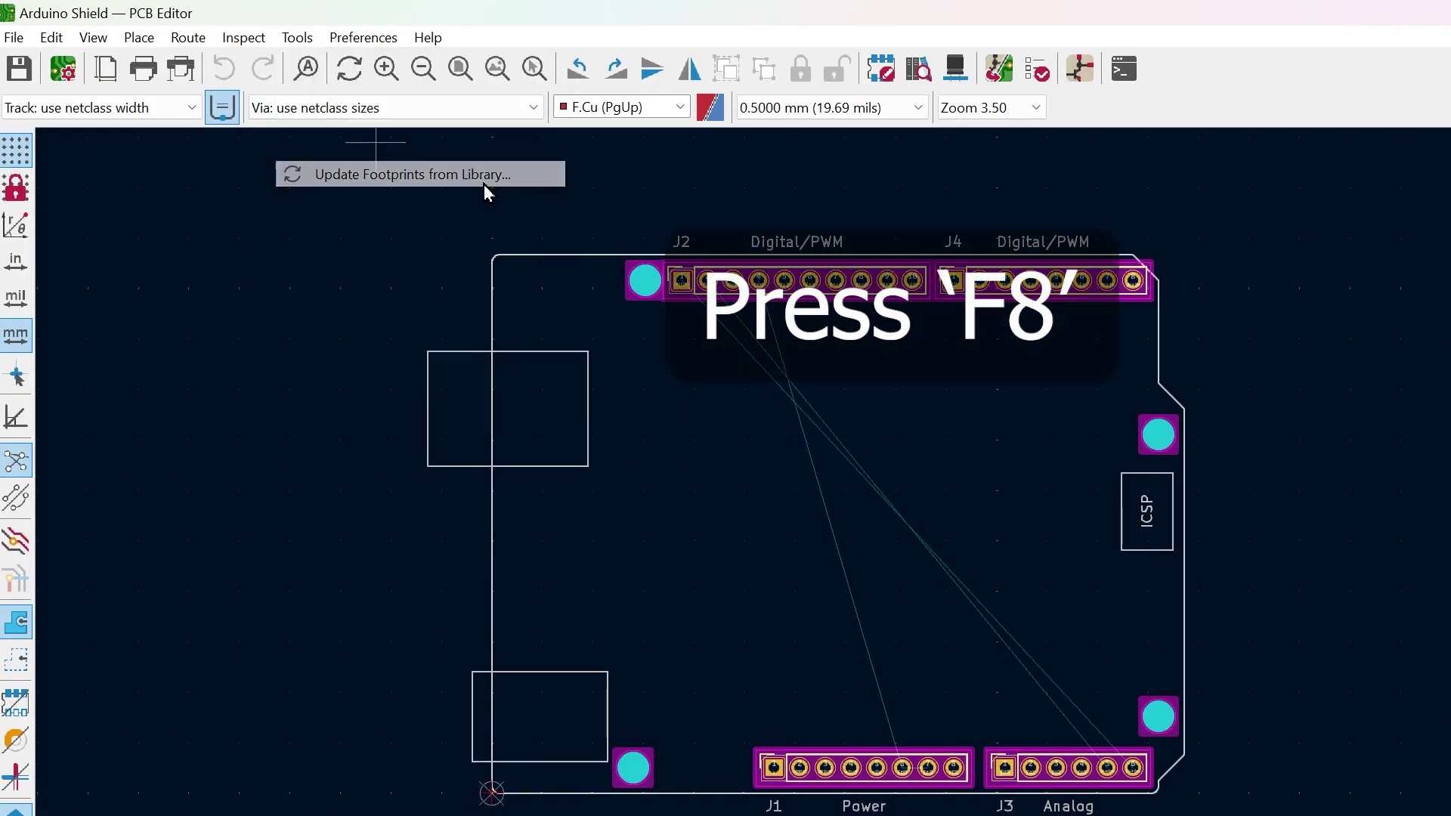
{"action": "left_click", "coordinate": [550, 479]}
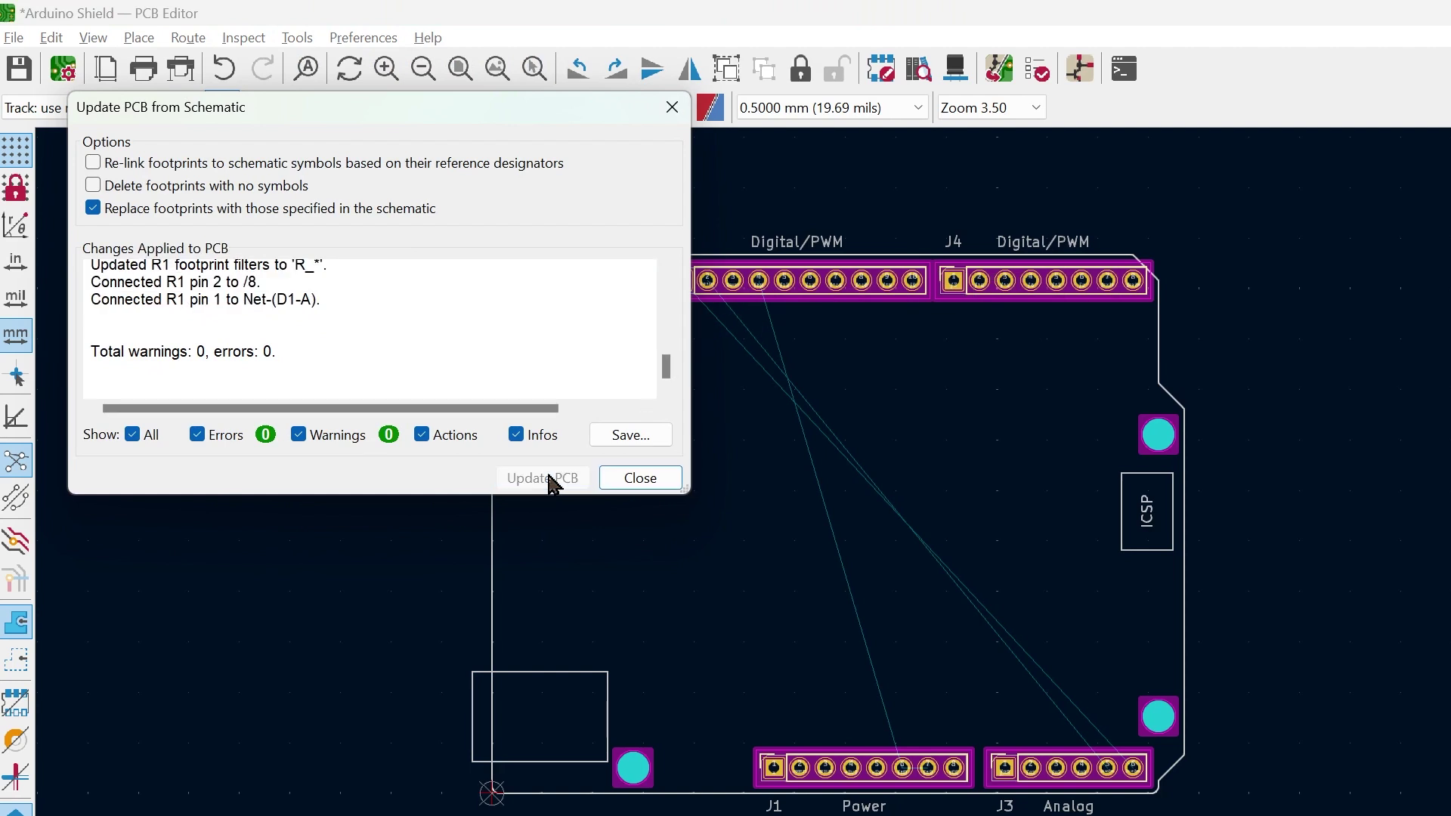
{"action": "left_click", "coordinate": [640, 477]}
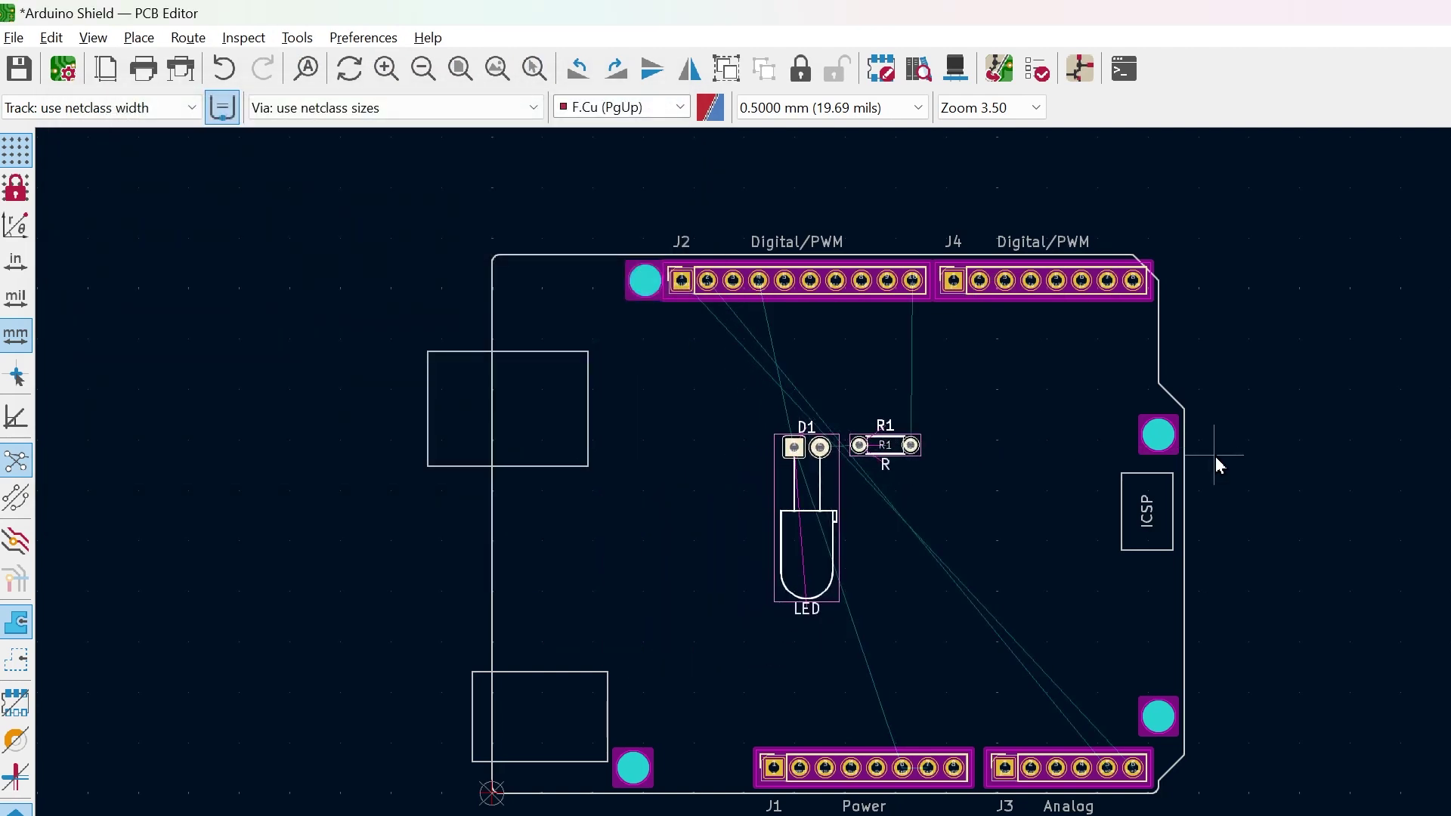
Place D1 and R1, then route tracks from D1 to R1 and from R1 to J2 pin 10
{"action": "scroll", "coordinate": [1216, 456], "scroll_direction": "up", "scroll_amount": 1}
{"action": "middle_click_drag", "start_coordinate": [454, 518], "coordinate": [1005, 531]}
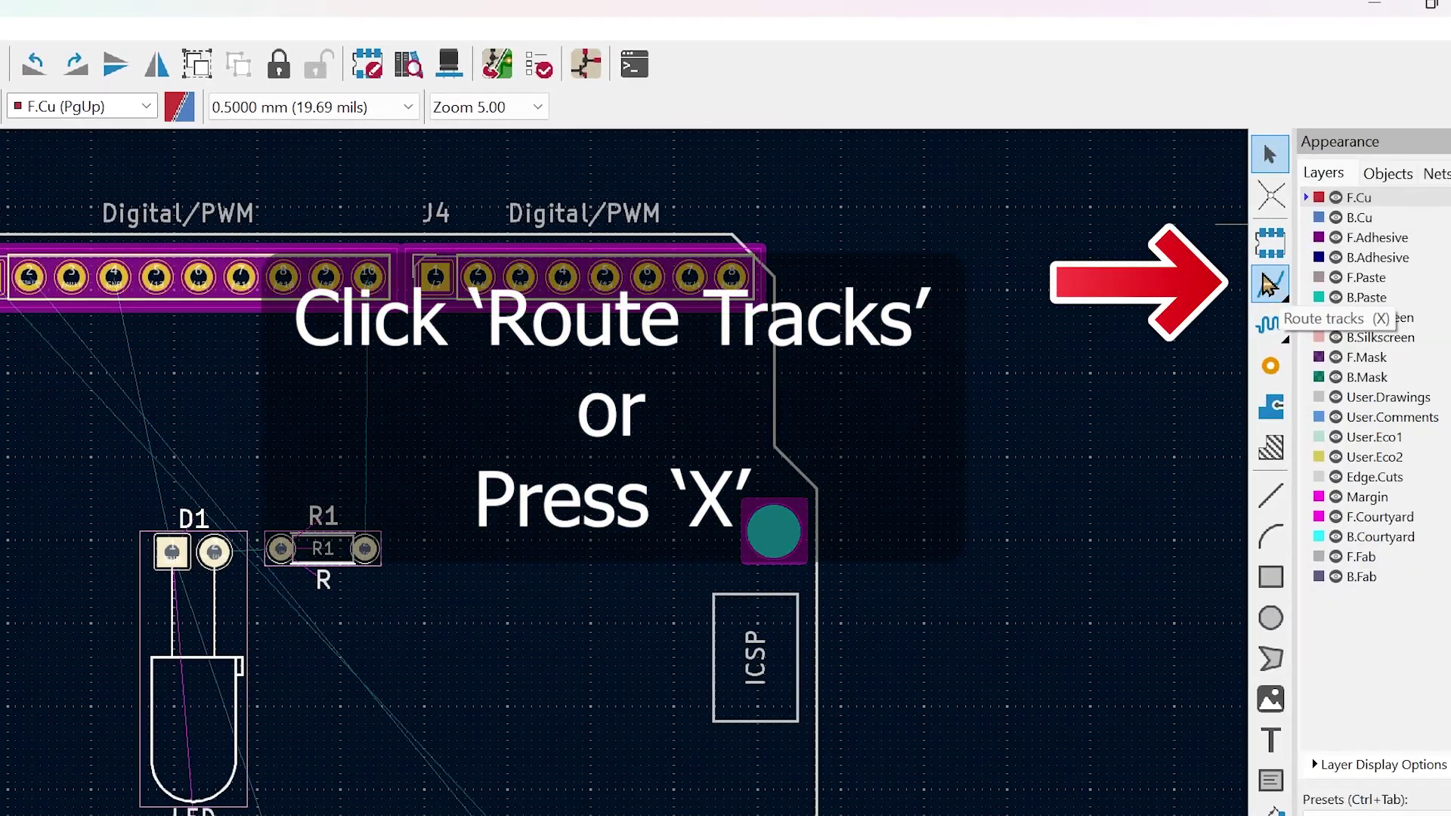
{"action": "left_click", "coordinate": [1270, 285]}
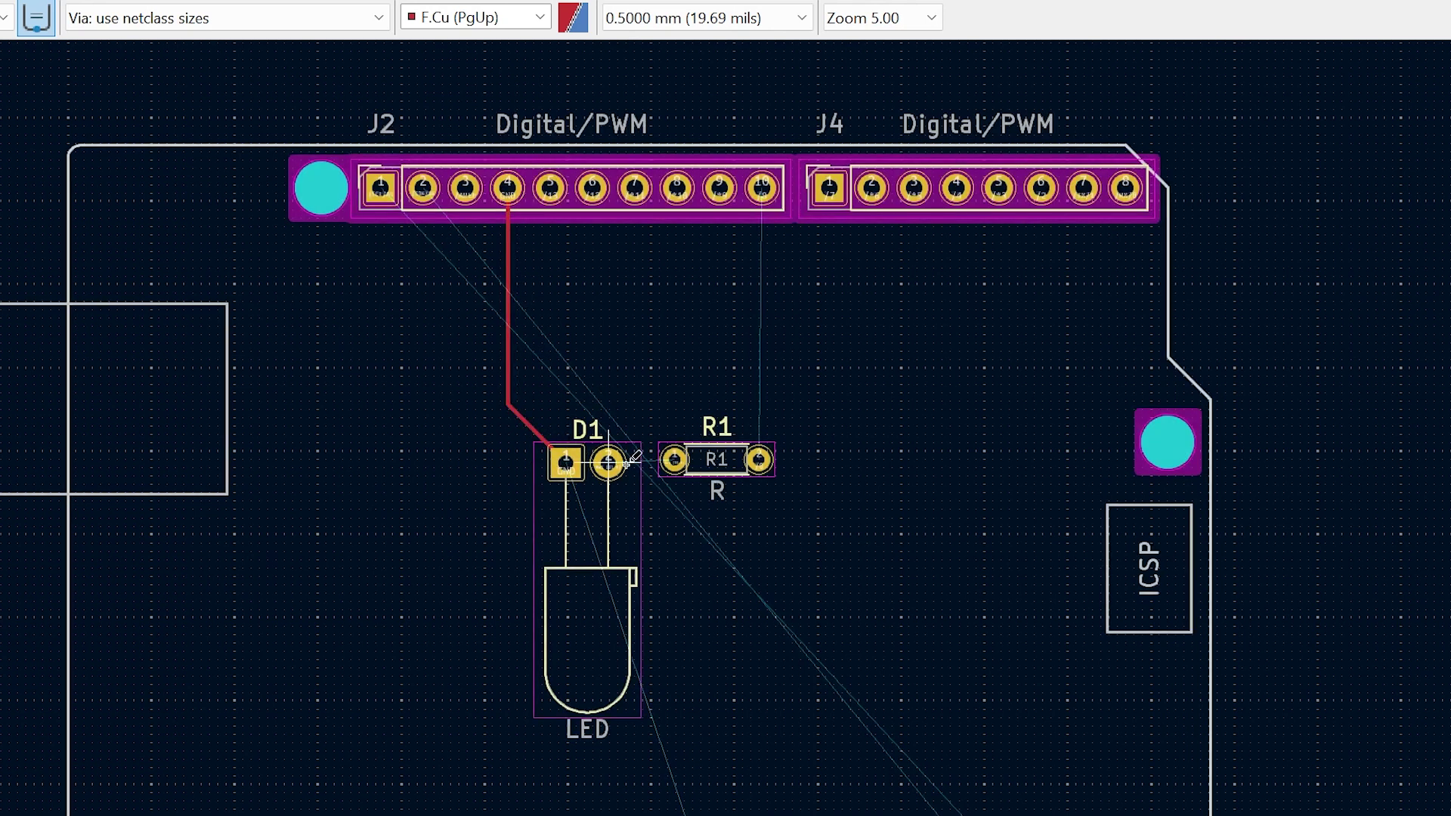
{"action": "left_click", "coordinate": [608, 463]}
{"action": "left_click", "coordinate": [674, 459]}
{"action": "middle_click_drag", "start_coordinate": [875, 509], "coordinate": [850, 436]}
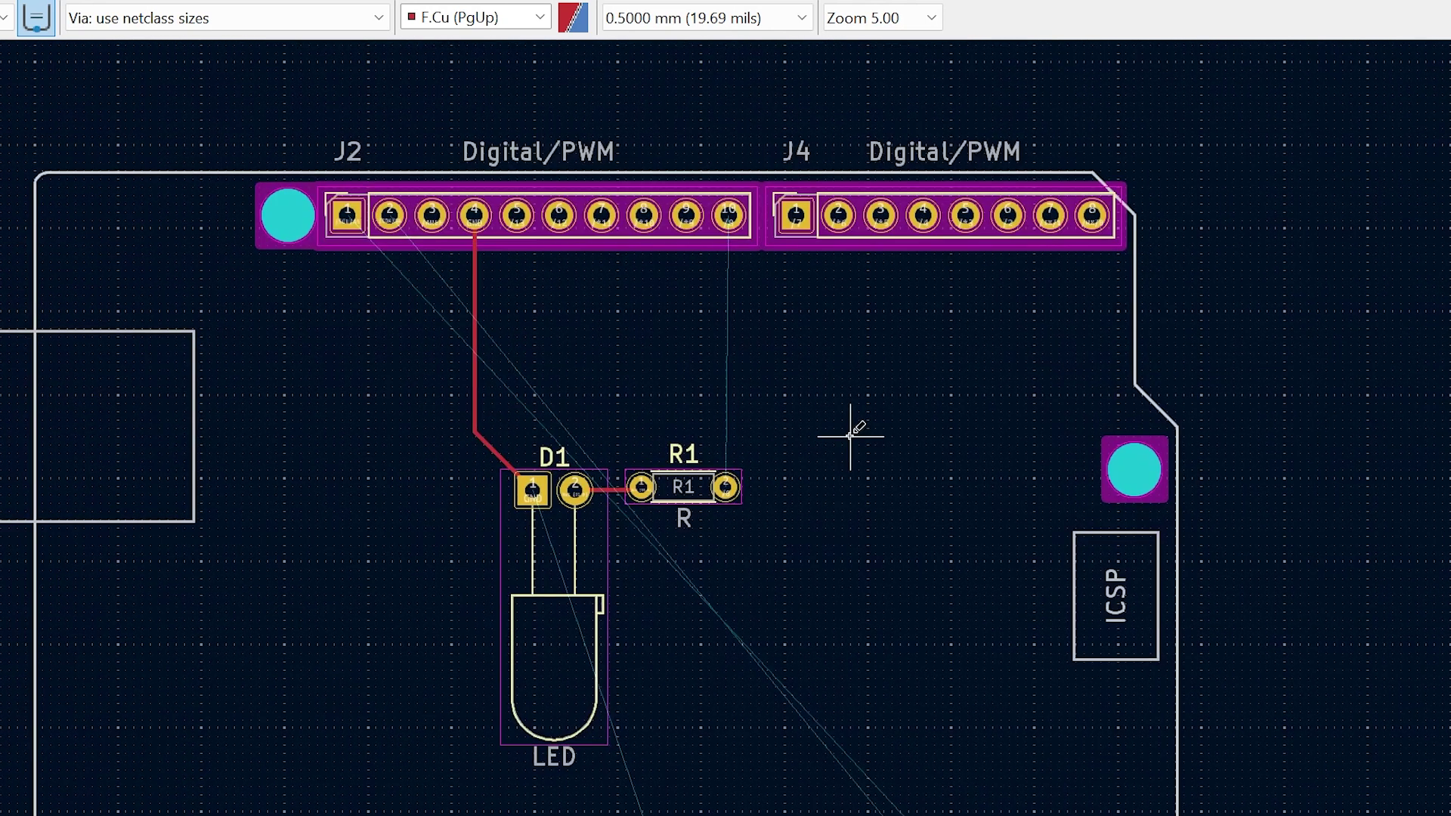
{"action": "left_click", "coordinate": [725, 487]}
{"action": "left_click", "coordinate": [728, 215]}
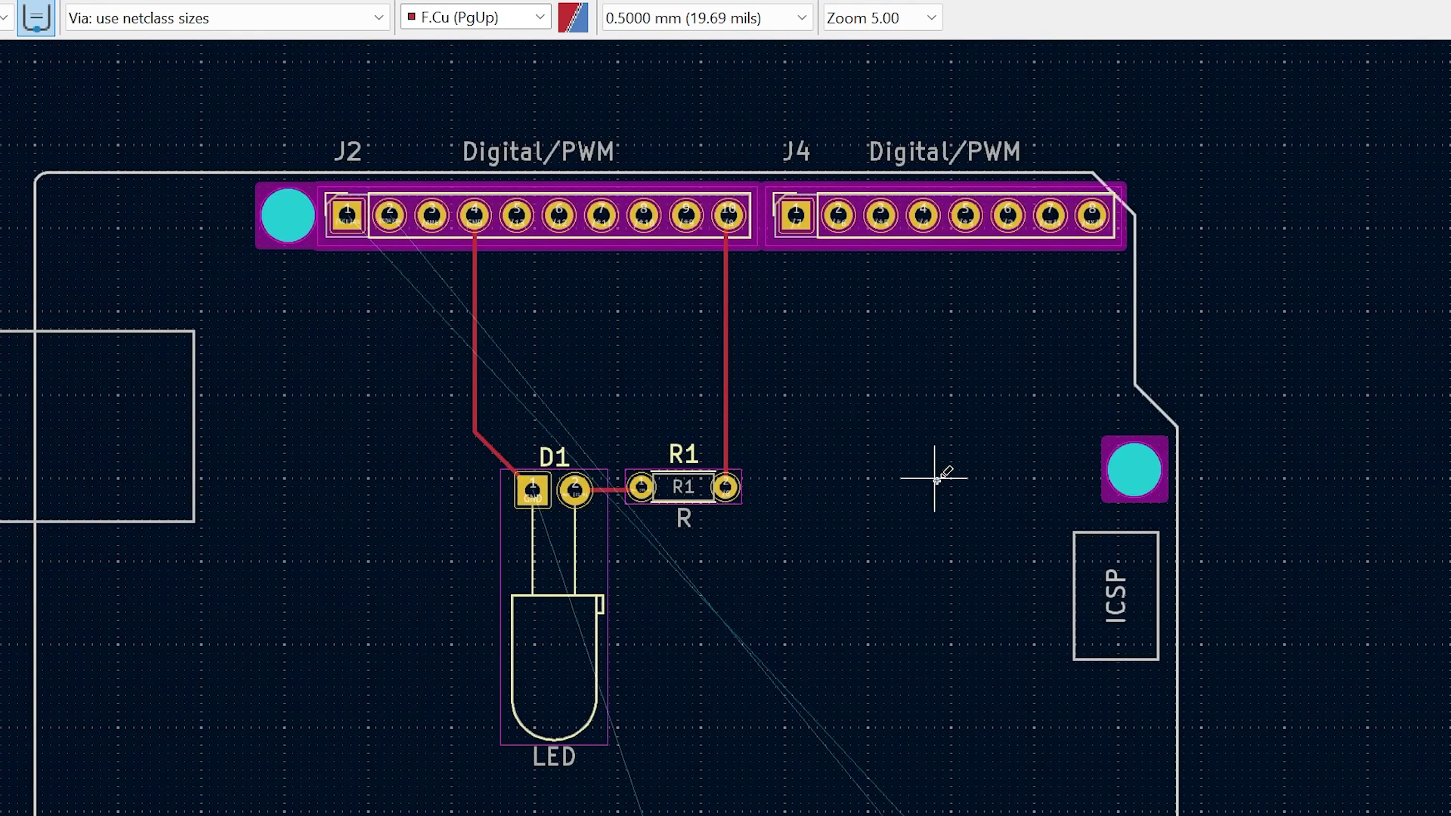
{"action": "scroll", "coordinate": [939, 479], "scroll_direction": "down", "scroll_amount": 1}
Inspect the routed board in the 3D Viewer from an angled view and a near top-down view
{"action": "left_click", "coordinate": [105, 35]}
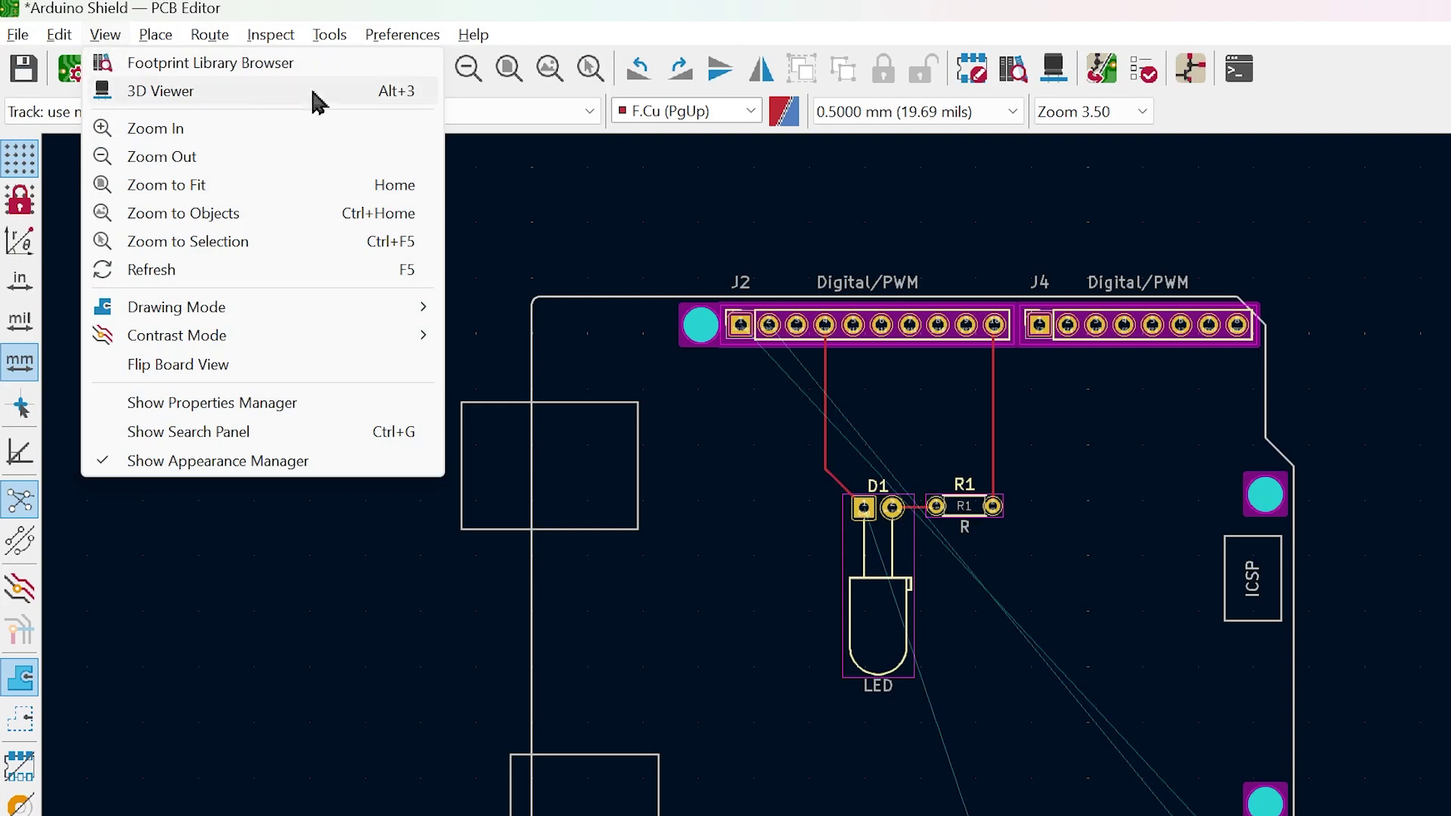
{"action": "left_click", "coordinate": [314, 93]}
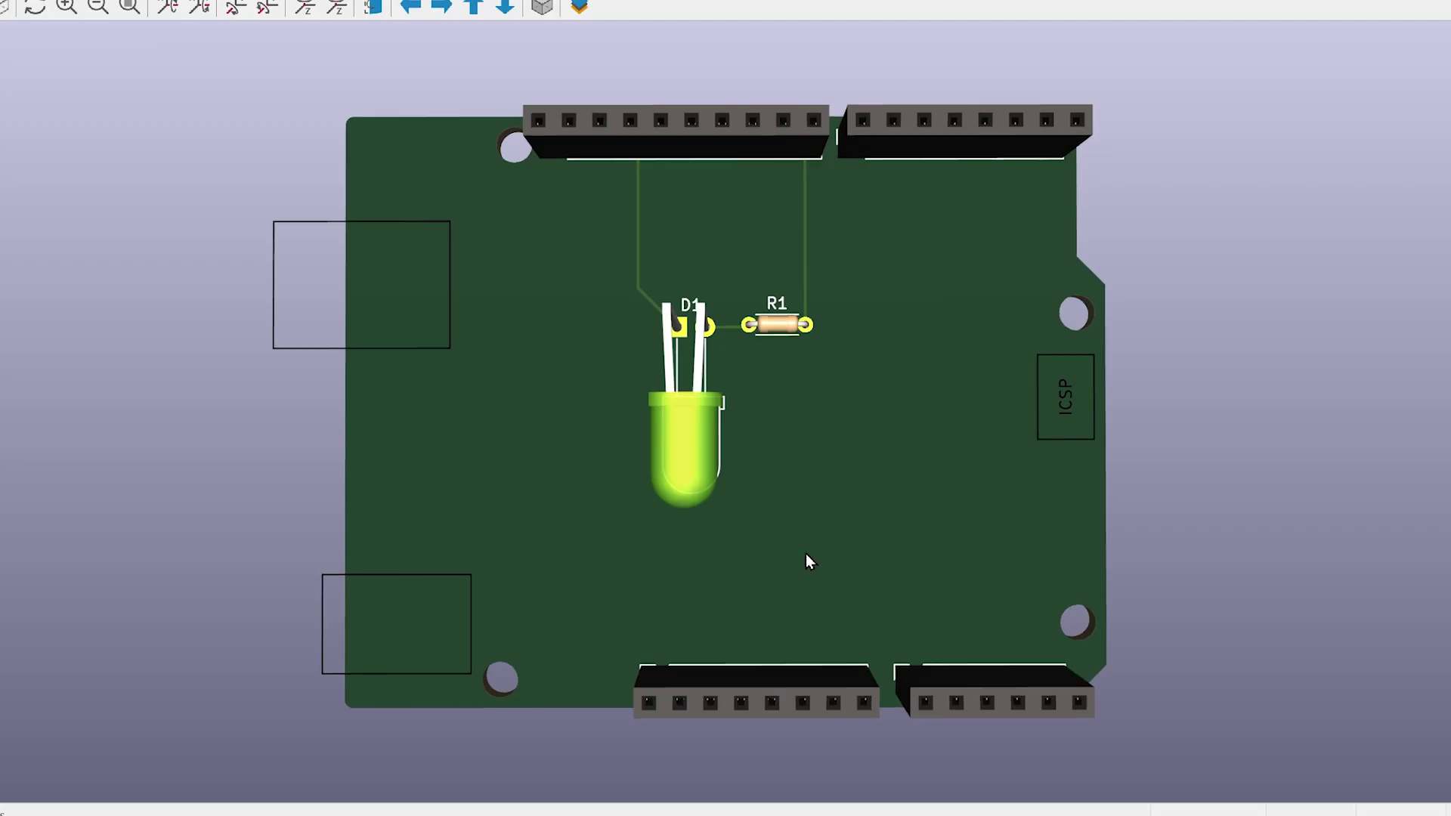
{"action": "left_click_drag", "start_coordinate": [1166, 782], "coordinate": [983, 586]}
{"action": "left_click_drag", "start_coordinate": [665, 407], "coordinate": [605, 554]}
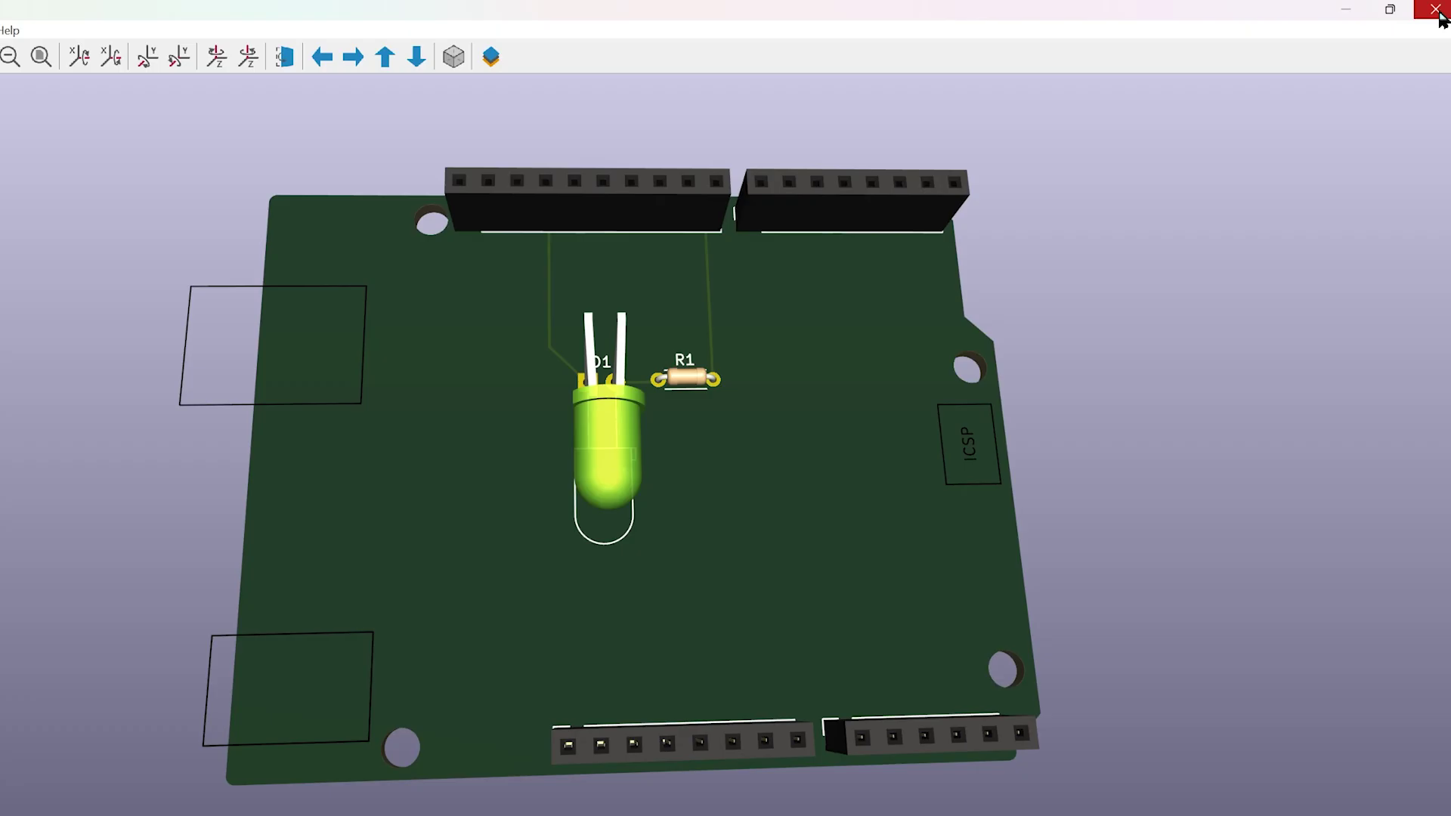
{"action": "left_click", "coordinate": [1438, 12]}
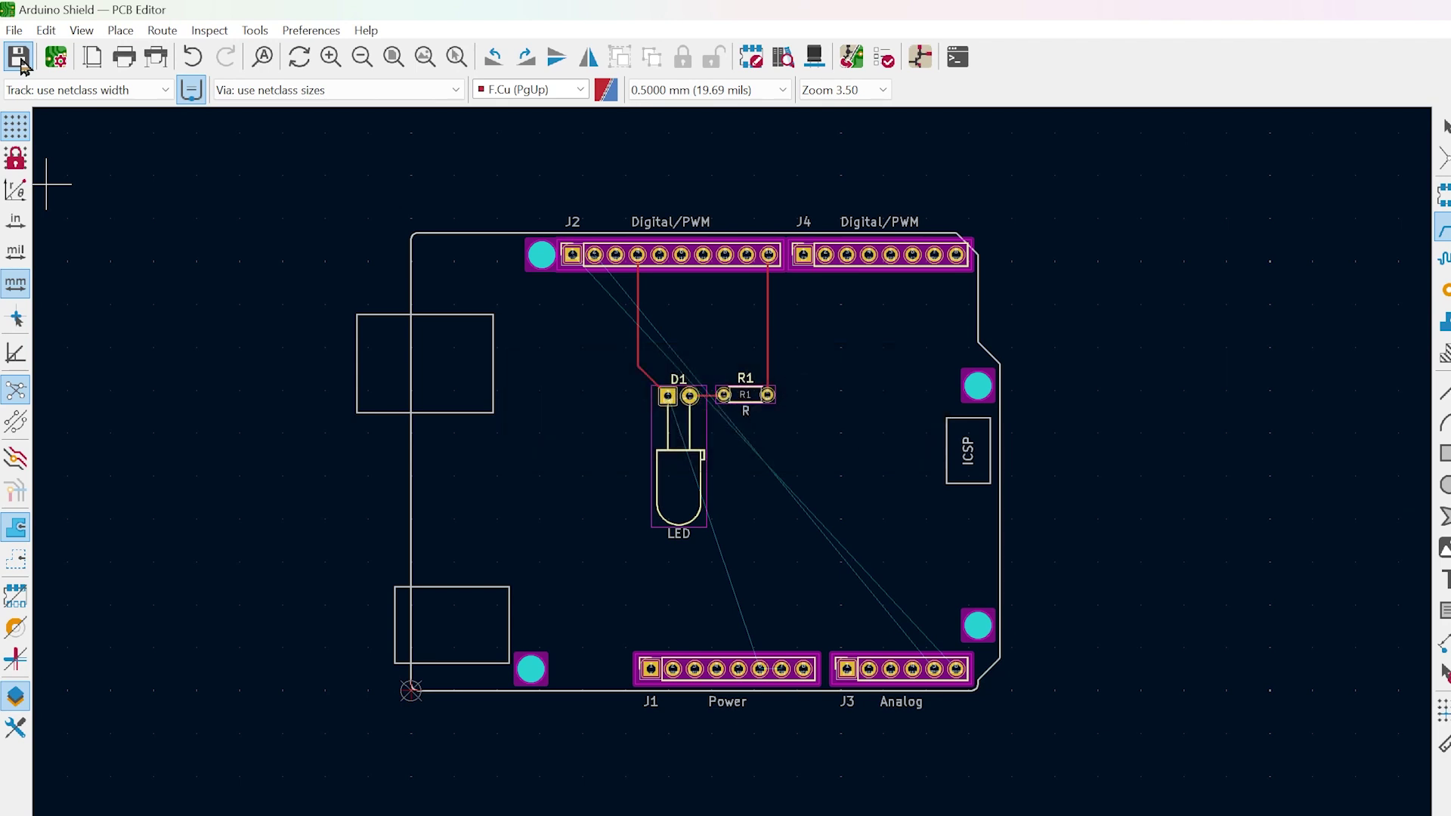
Plot the board's Gerber (.gbr) fabrication files from KiCad, then close the plot settings
{"action": "left_click", "coordinate": [17, 31]}
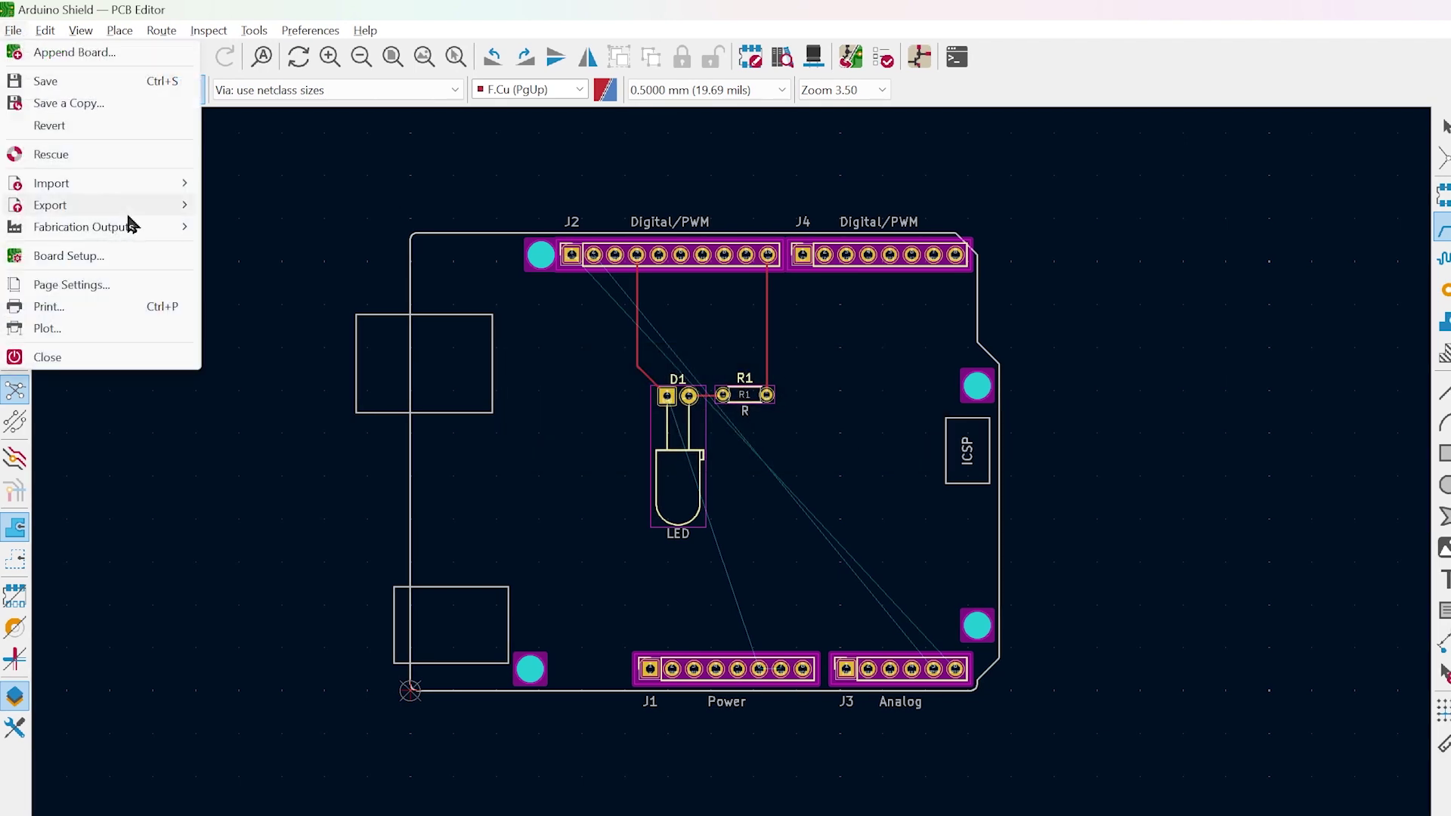
{"action": "mouse_move", "coordinate": [141, 234]}
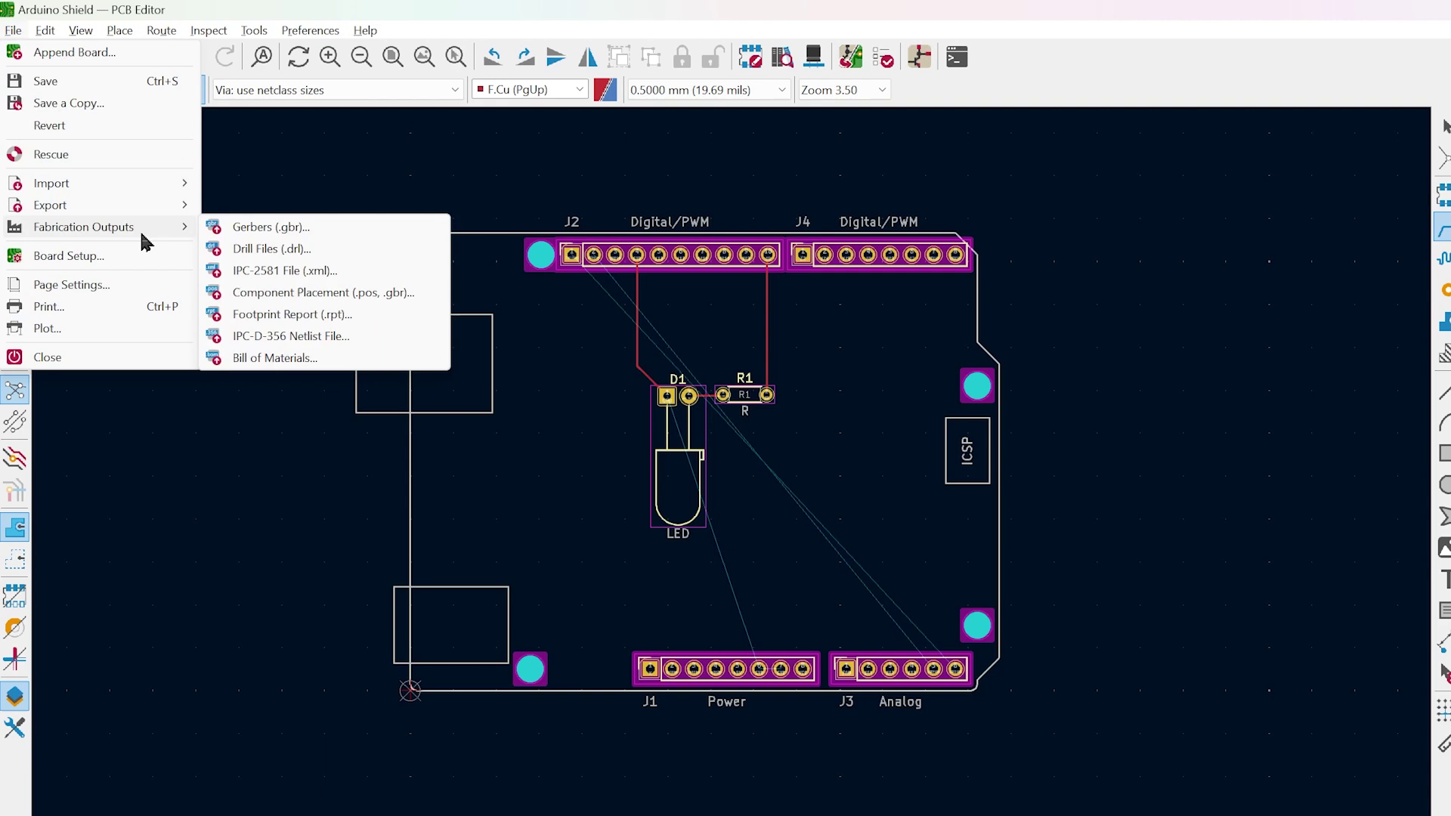
{"action": "left_click", "coordinate": [355, 231]}
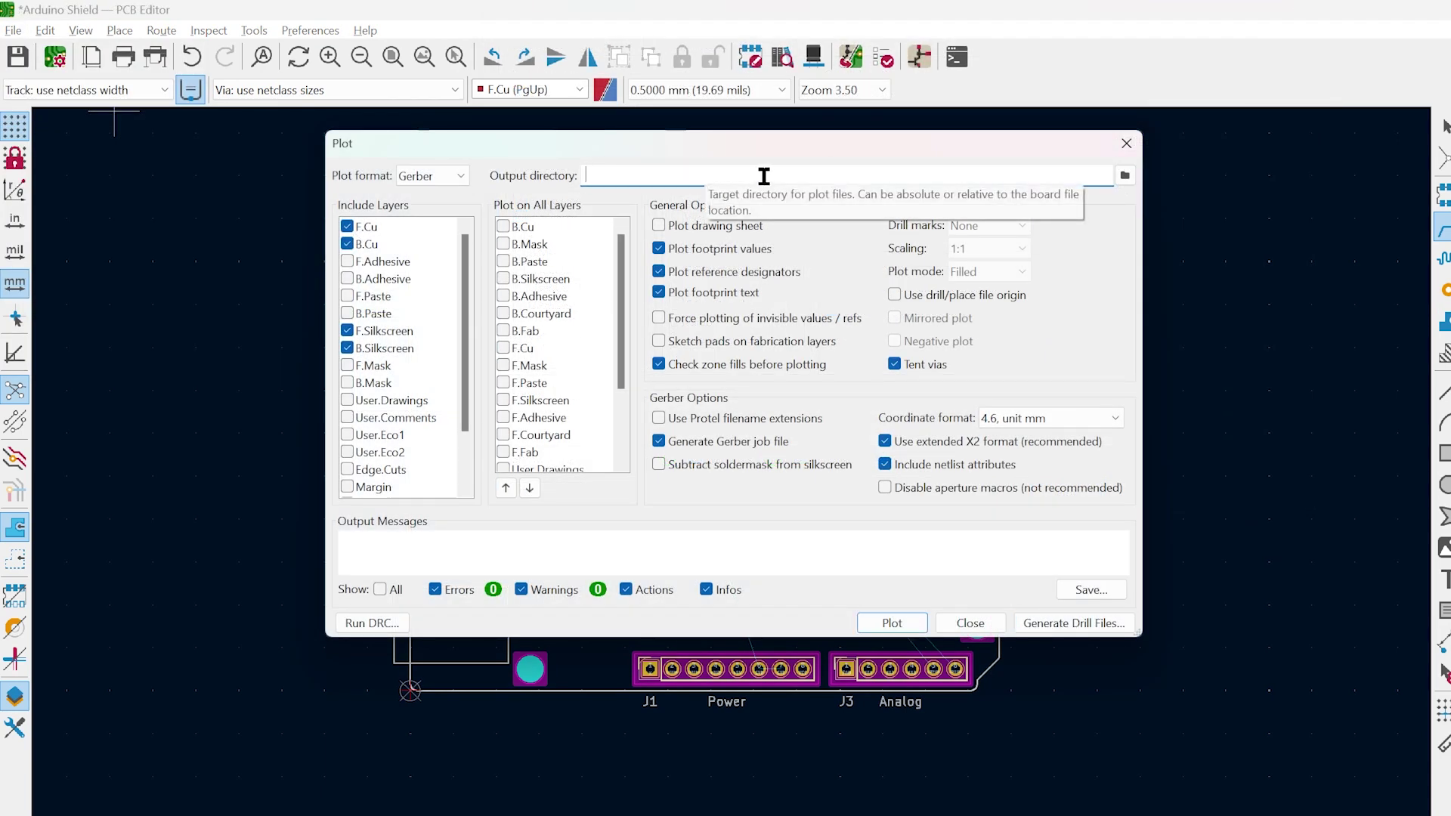
{"action": "left_click", "coordinate": [890, 623]}
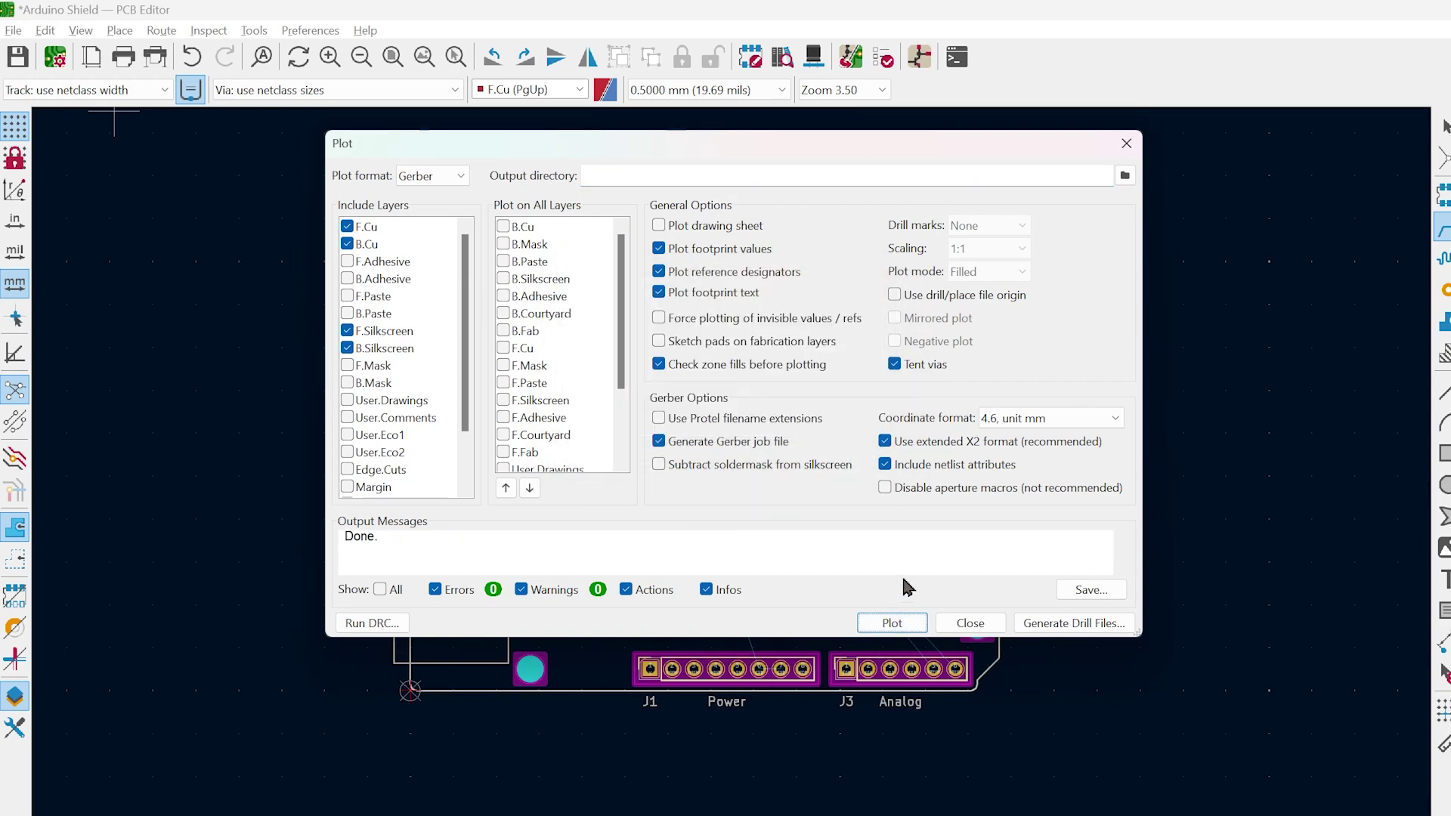
{"action": "left_click", "coordinate": [971, 624]}
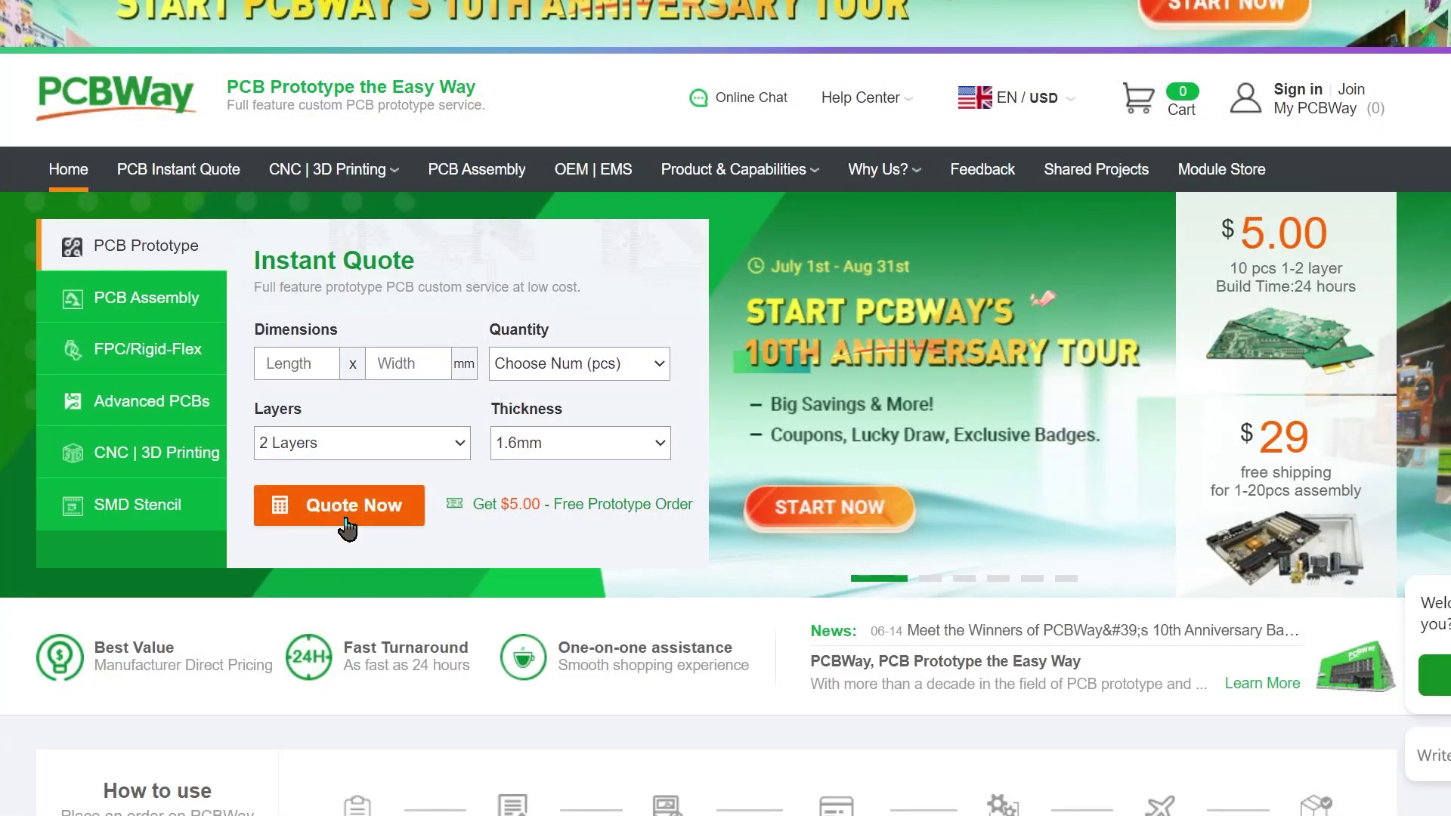
Start a PCBWay instant PCB quote and begin entering the board's length
{"action": "left_click", "coordinate": [347, 508]}
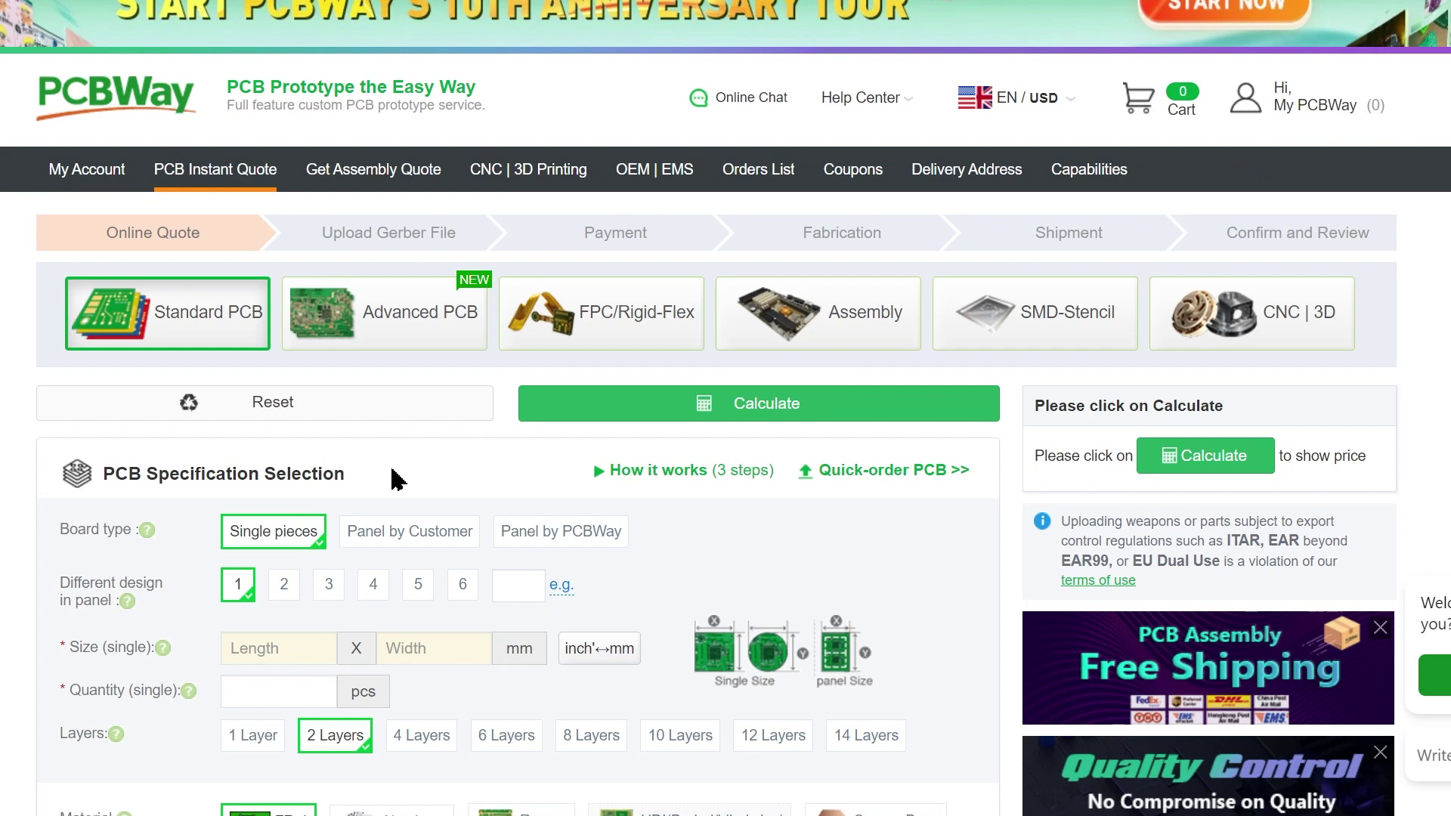
{"action": "scroll", "coordinate": [393, 480], "scroll_direction": "down", "scroll_amount": 7}
{"action": "left_click", "coordinate": [295, 83]}
{"action": "scroll", "coordinate": [395, 78], "scroll_direction": "down", "scroll_amount": 6}
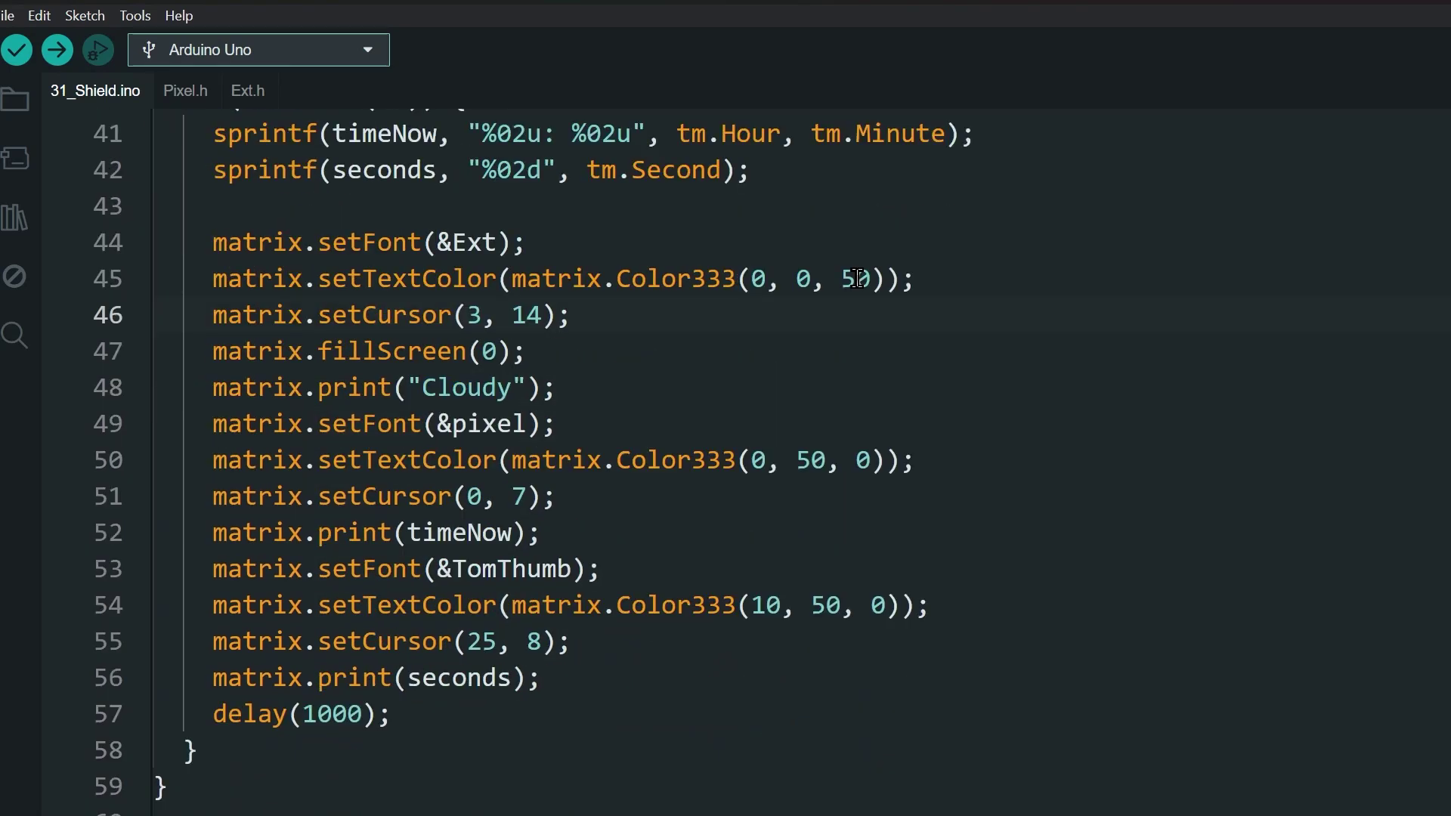
{"action": "scroll", "coordinate": [857, 278], "scroll_direction": "down", "scroll_amount": 15}
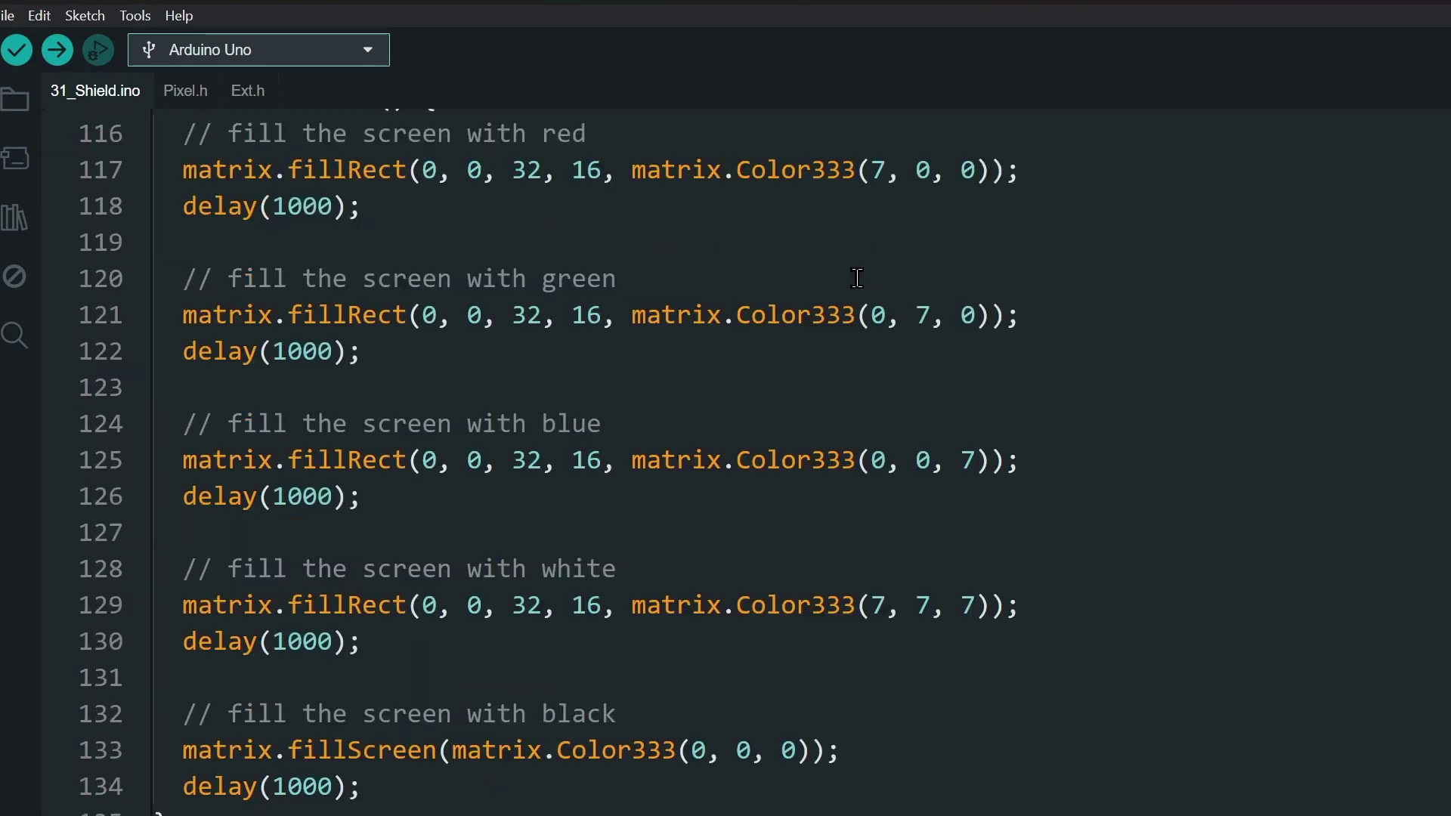